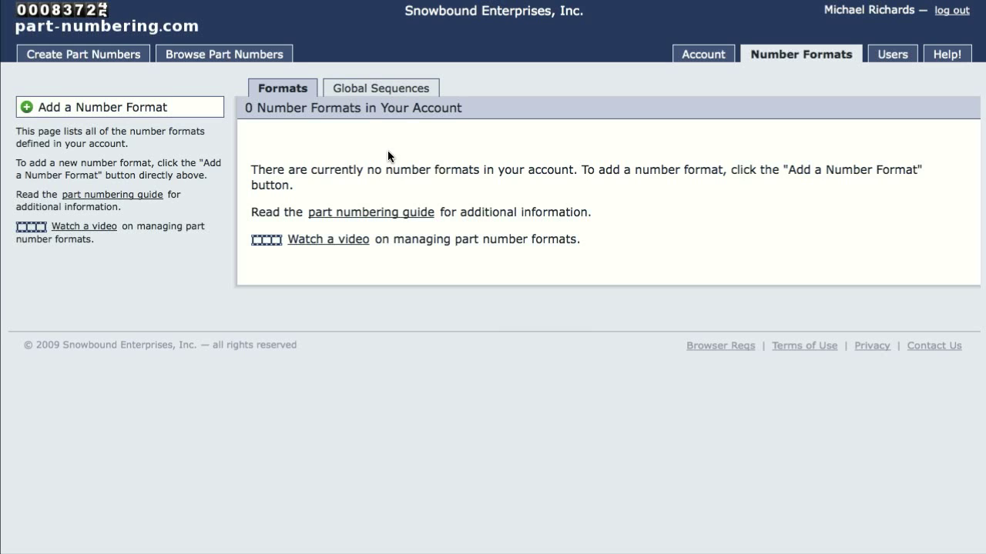
Start a new number format and name it "Fan Assy".
left_click(198, 108)
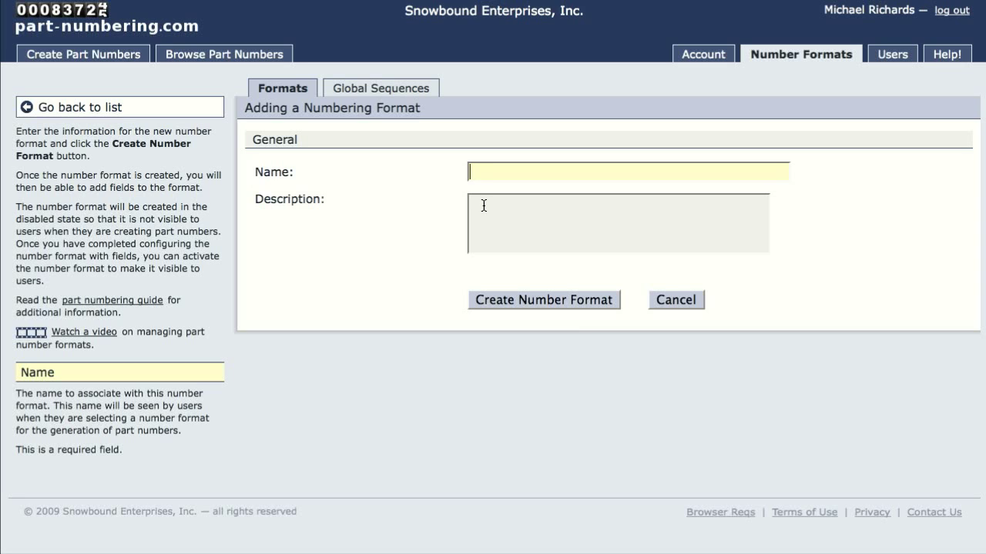
type("Fan ASsy")
key("BackSpace")
key("BackSpace")
key("BackSpace")
type("ssy")
Describe the format as "Please use this number format for all fan assemblies." and create it.
left_click(484, 206)
type("Please ")
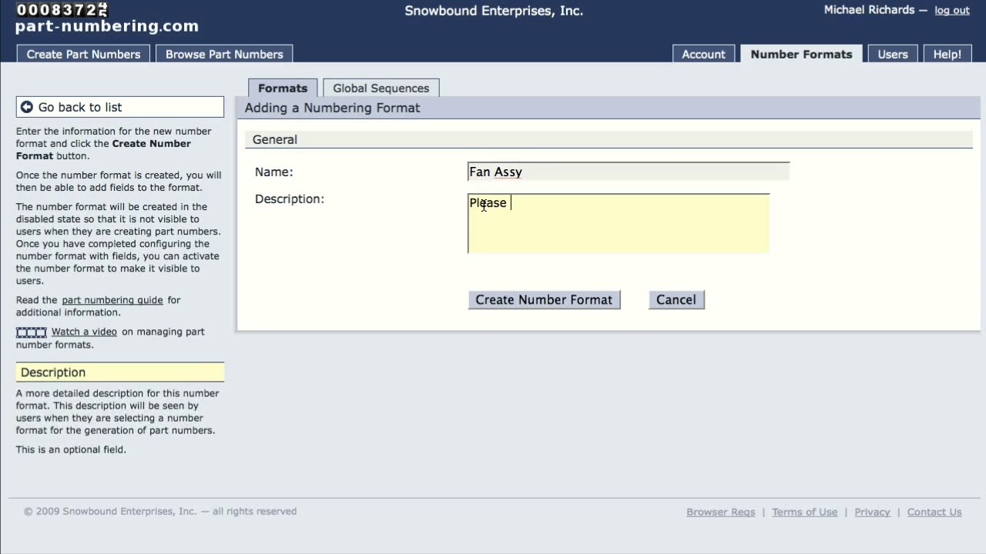
type("use this number format")
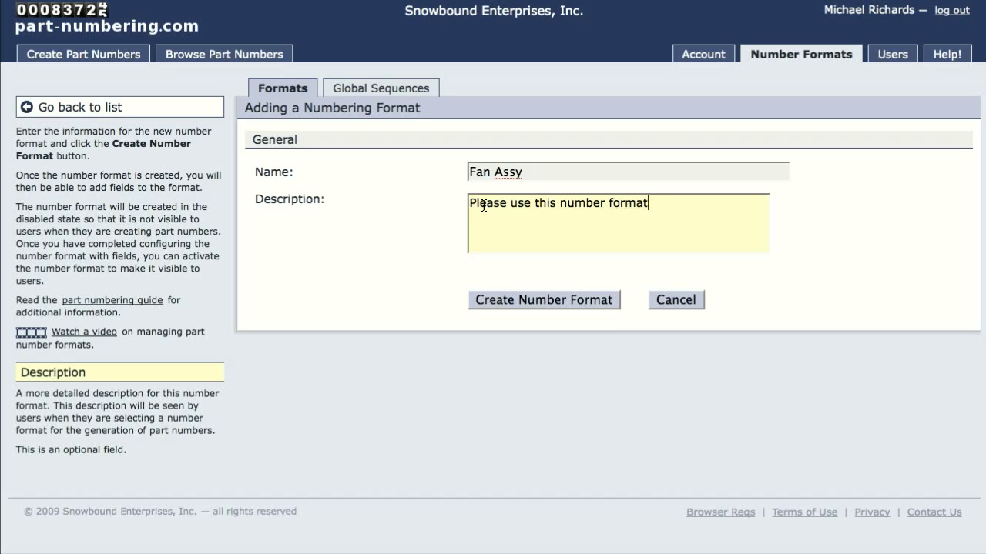
type(" for all fan ass")
type("em")
type("blie")
key("BackSpace")
type("ies.")
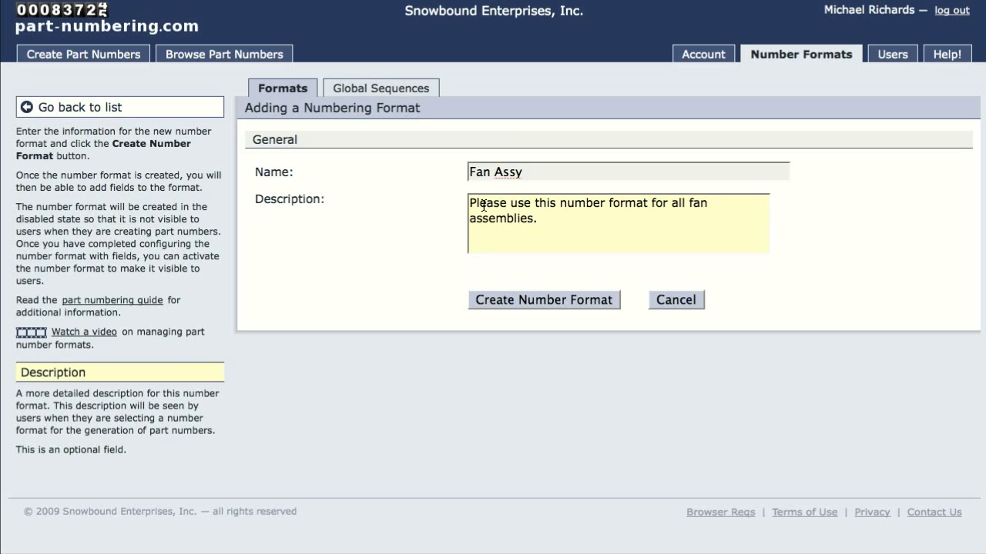
left_click(518, 298)
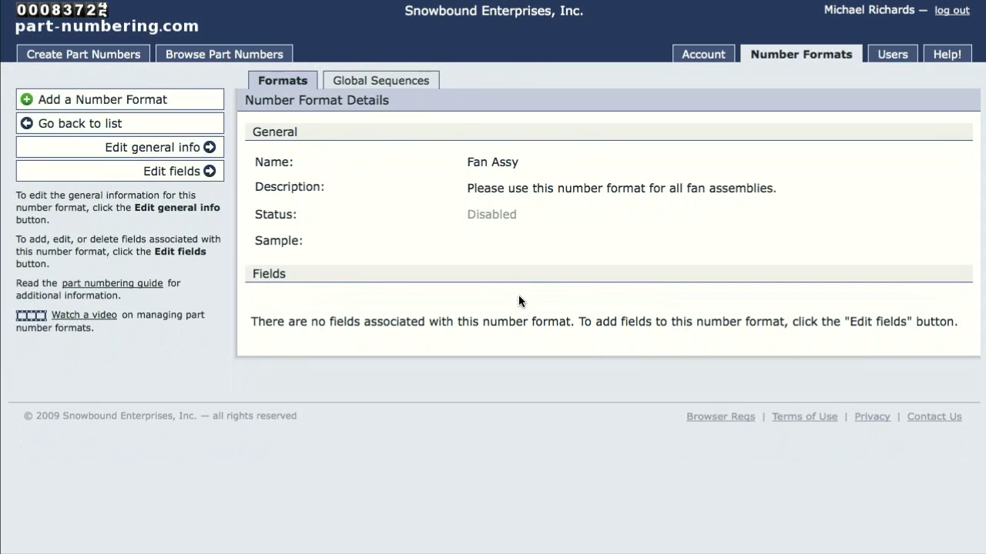
Return to the format list and open Fan Assy to review its status and fields.
left_click(165, 128)
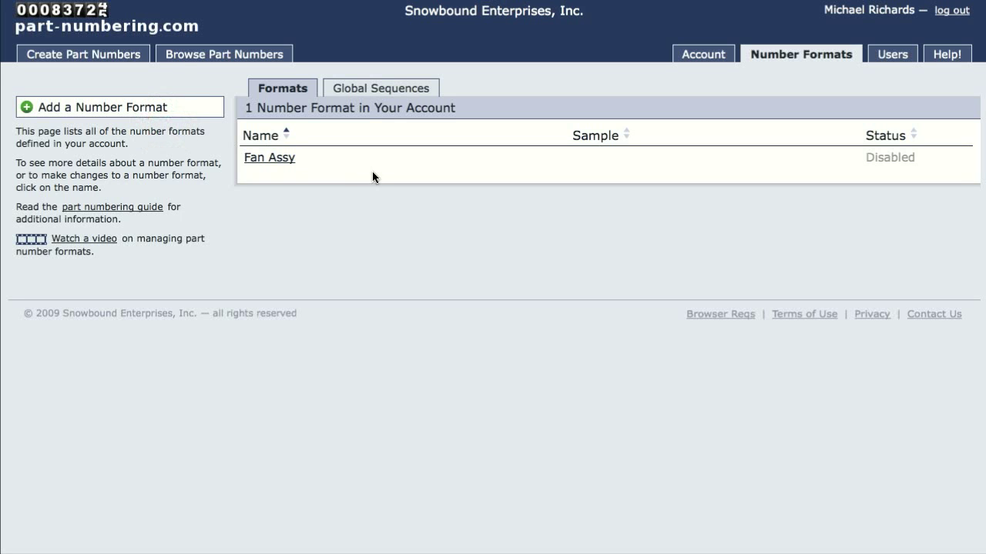
left_click(257, 158)
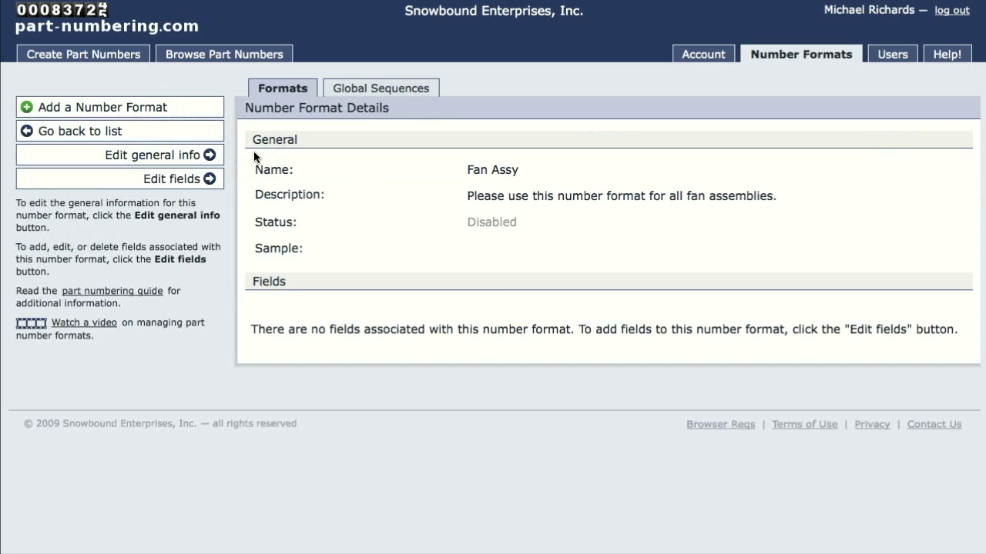
left_click(526, 223)
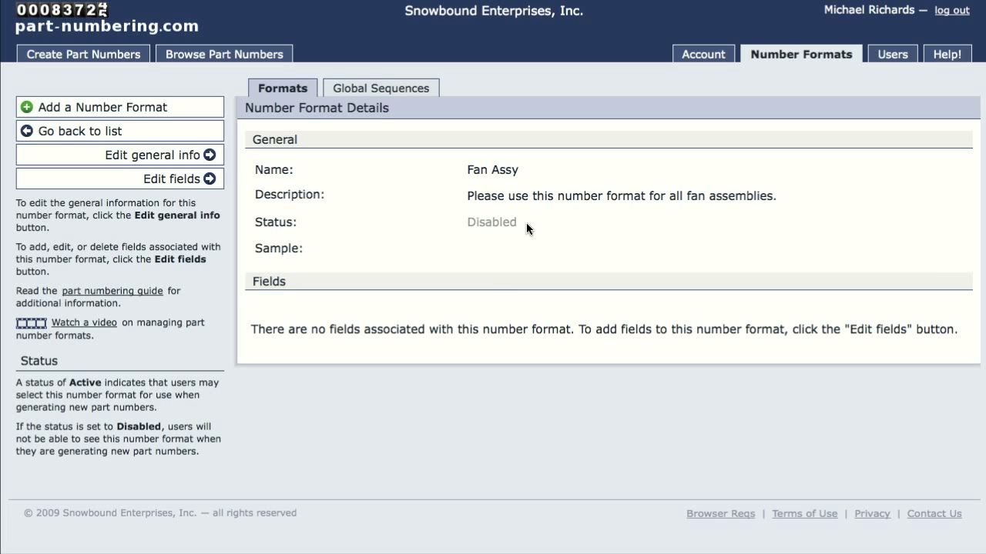
left_click(474, 341)
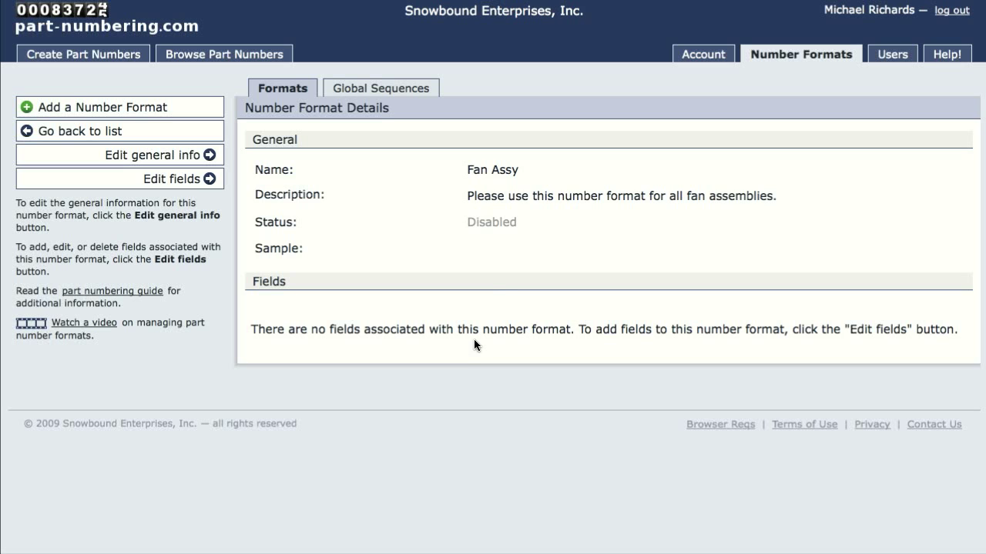
Edit the Fan Assy format's fields and add a non-global sequence field with a length of 3.
left_click(188, 177)
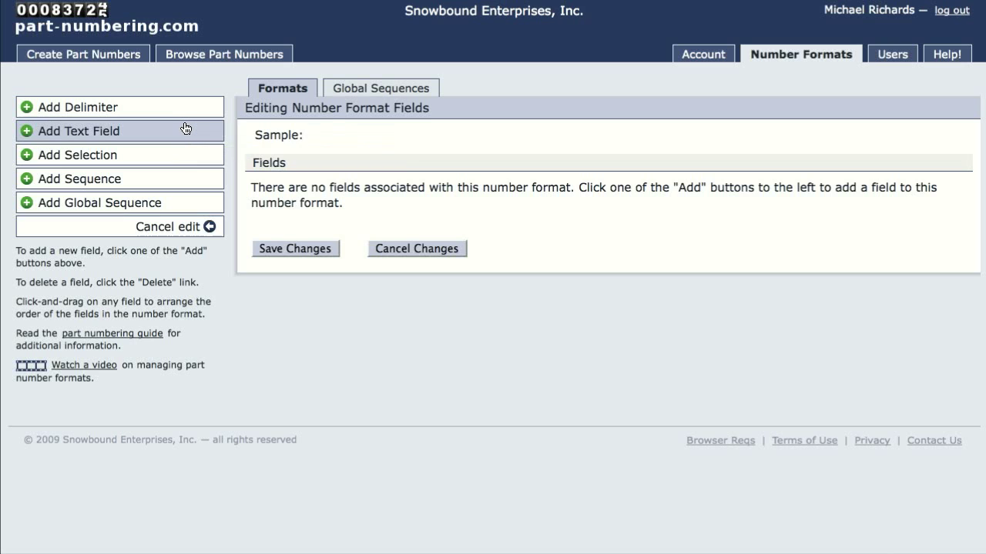
left_click(177, 182)
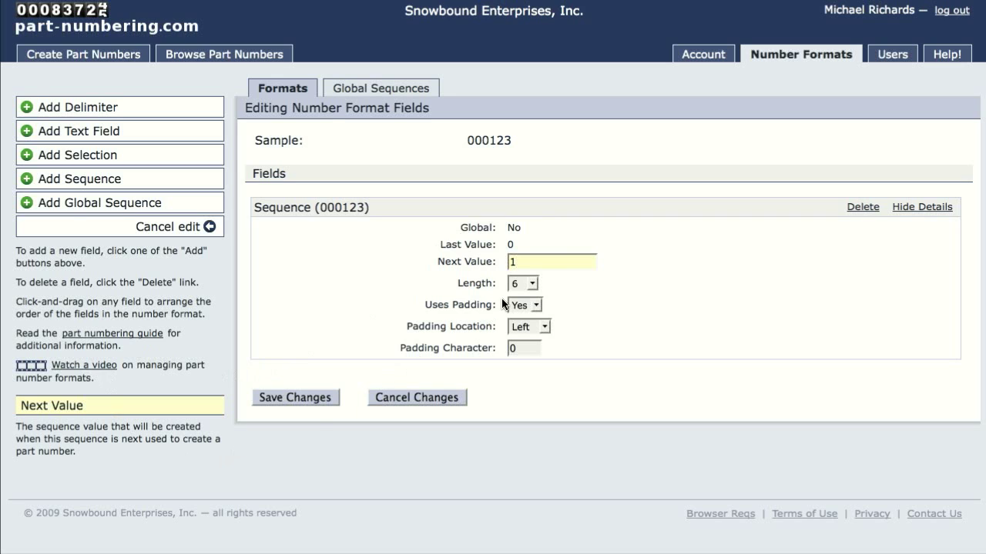
left_click(530, 285)
left_click(520, 302)
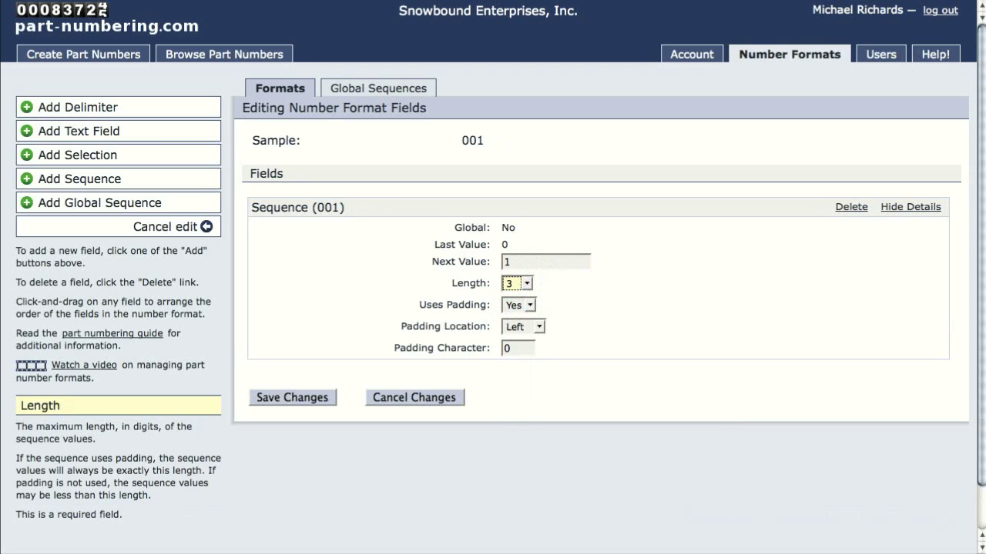
Try out a "-" delimiter ahead of the sequence and delete that delimiter field again.
left_click(85, 105)
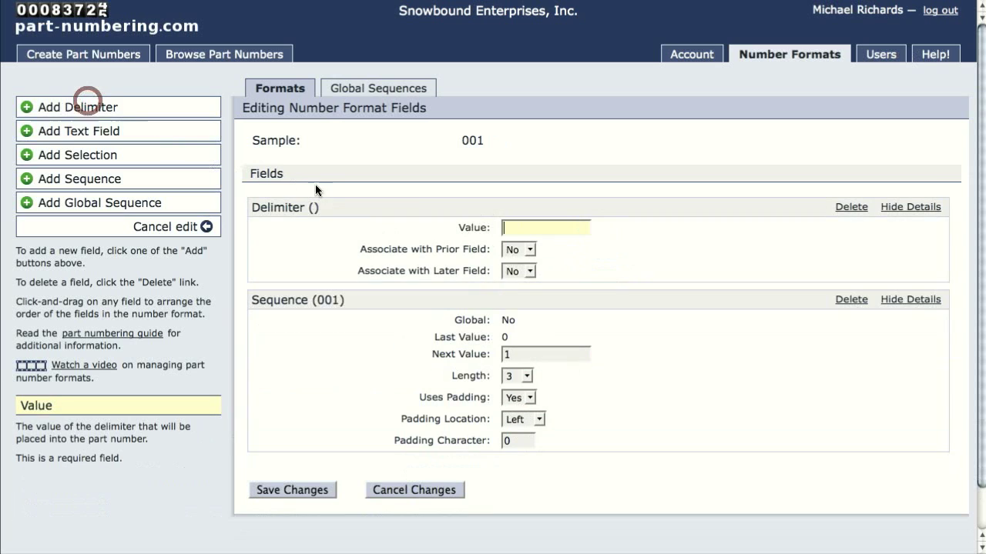
type("-")
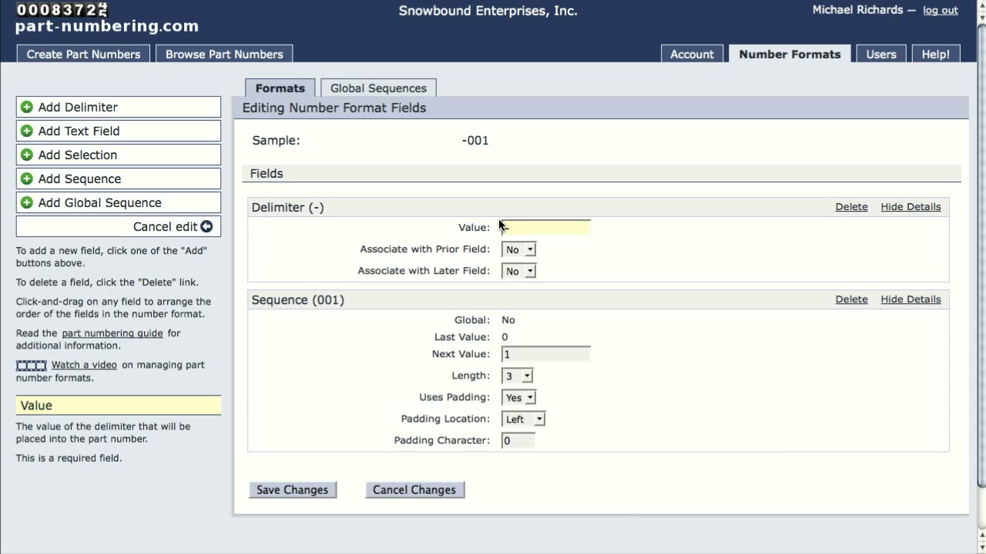
left_click(502, 139)
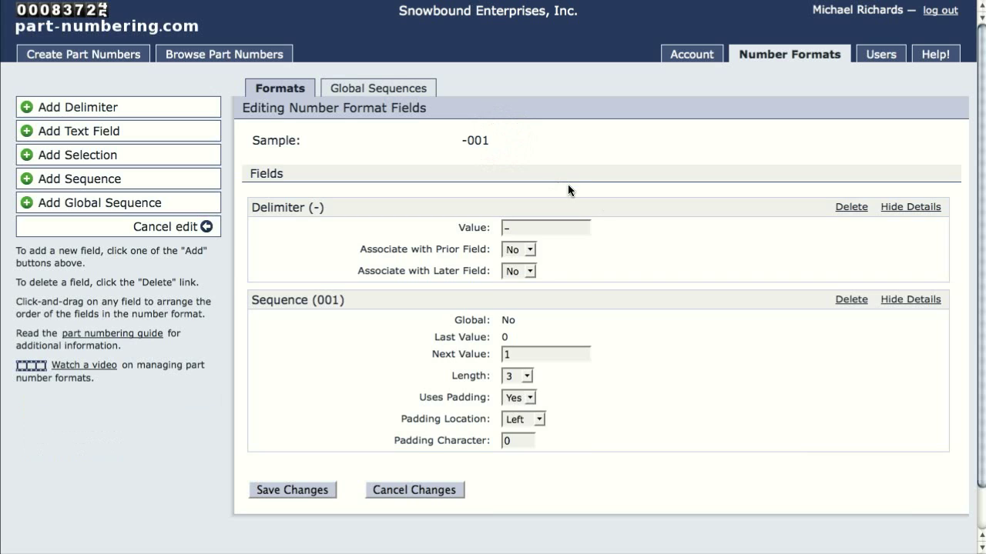
left_click(854, 208)
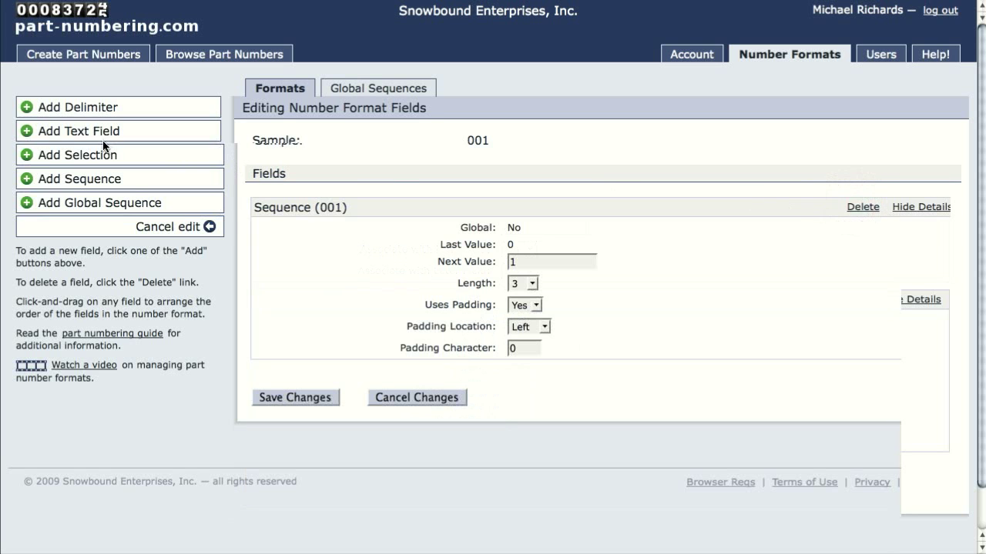
Add a delimiter field with the value "-" before the sequence and collapse the details of both fields.
left_click(97, 107)
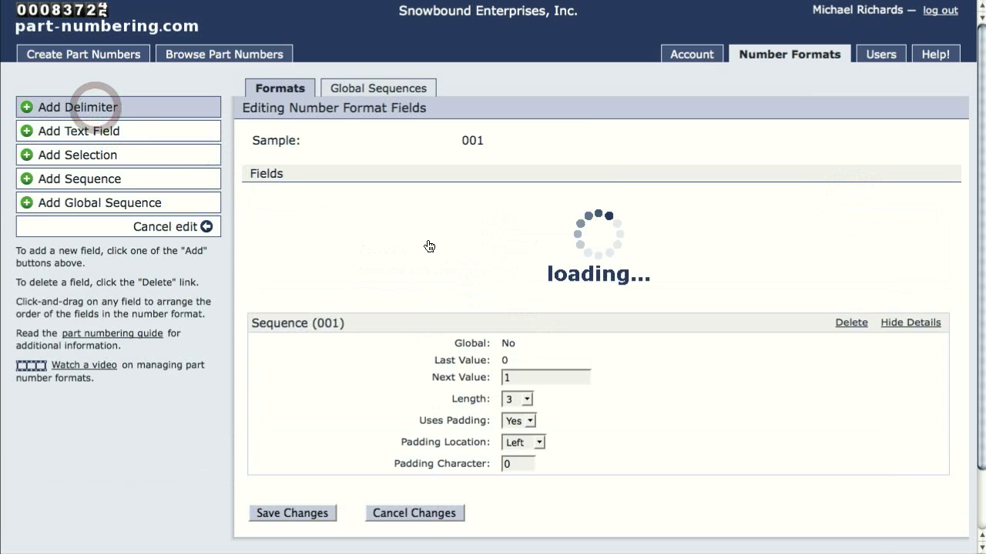
type("-")
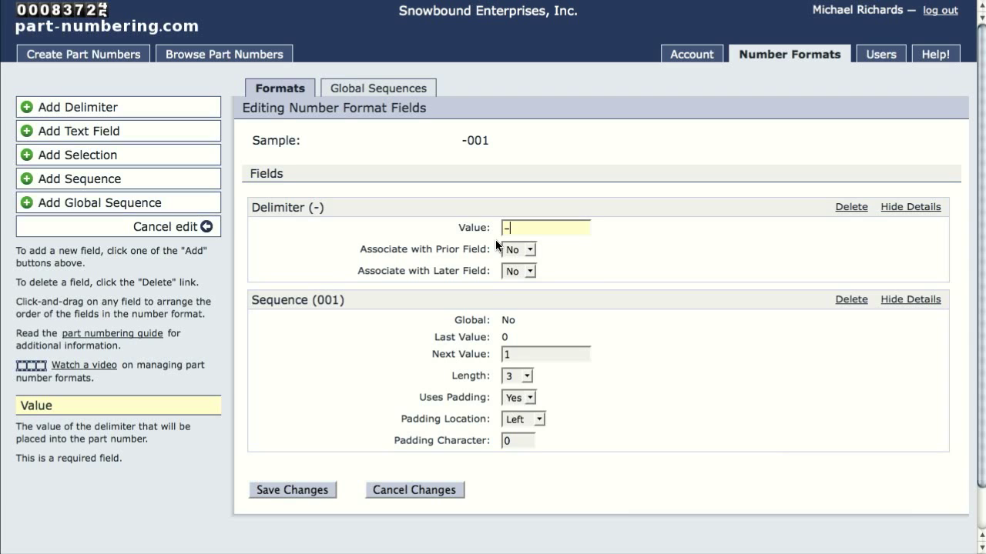
left_click(907, 208)
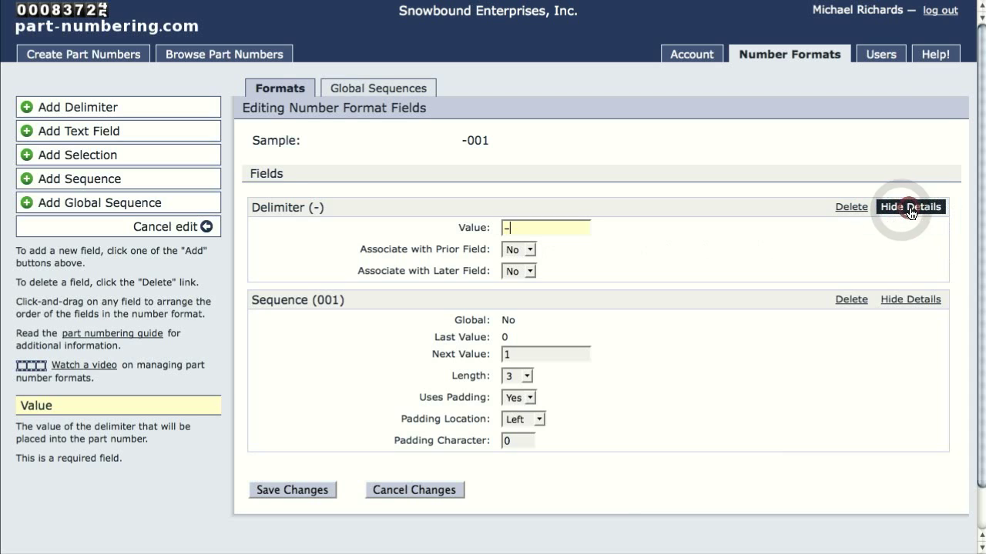
left_click(912, 234)
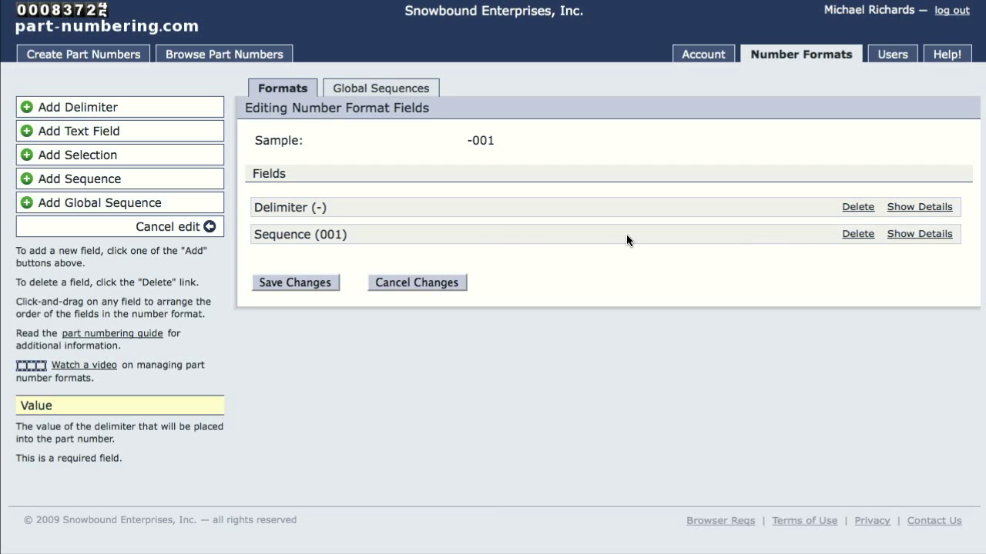
Try placing the delimiter below the sequence, return it above the sequence and collapse its details.
left_click_drag(460, 209, 460, 243)
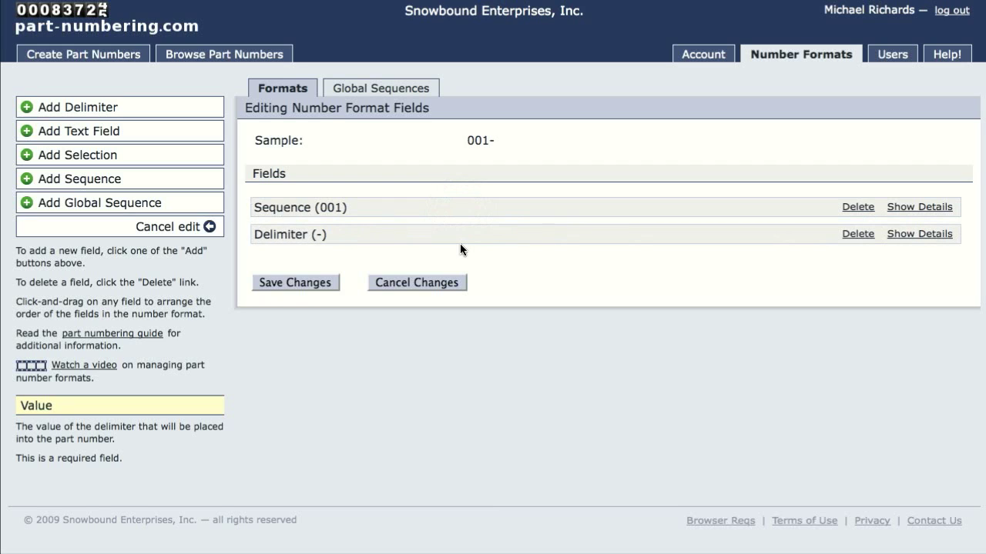
left_click(903, 236)
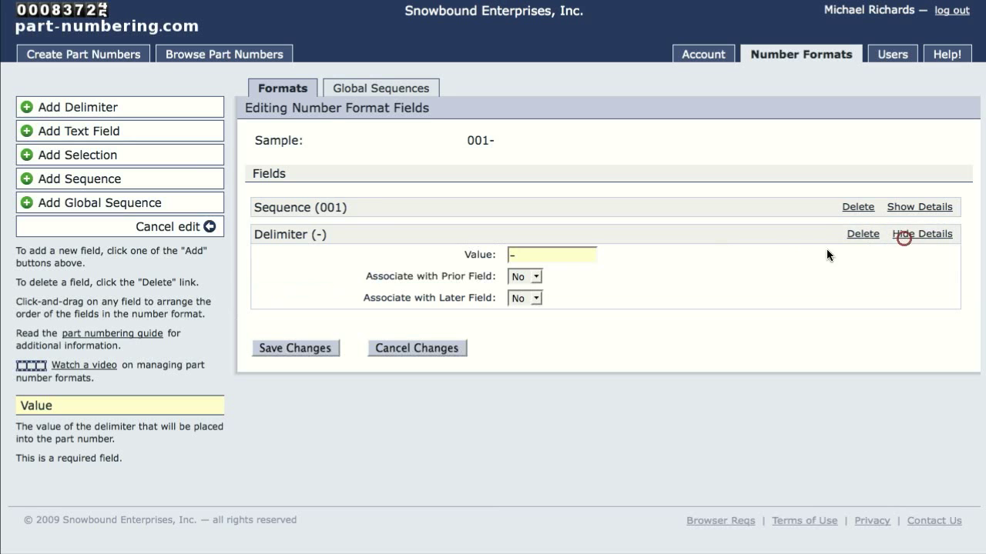
left_click_drag(335, 286, 307, 140)
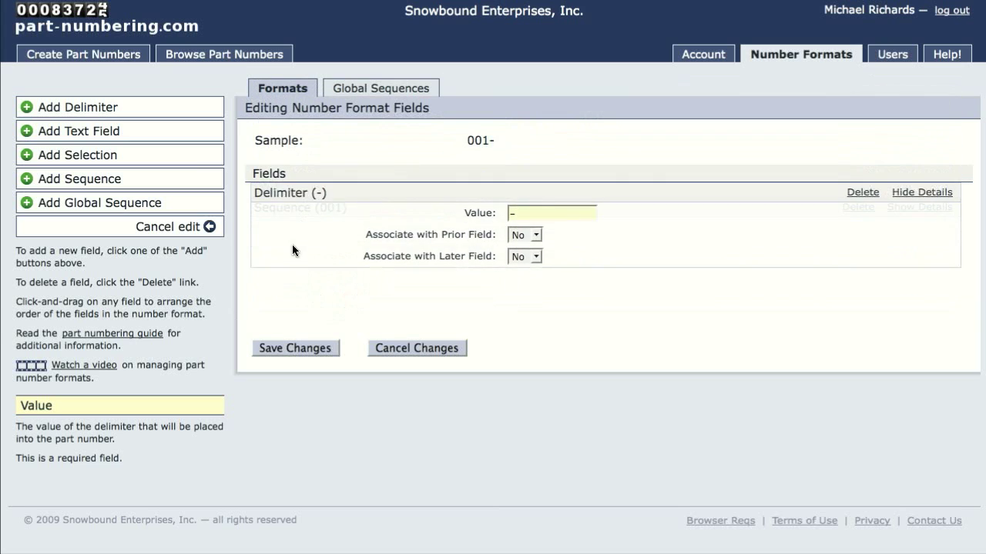
left_click_drag(291, 301, 275, 238)
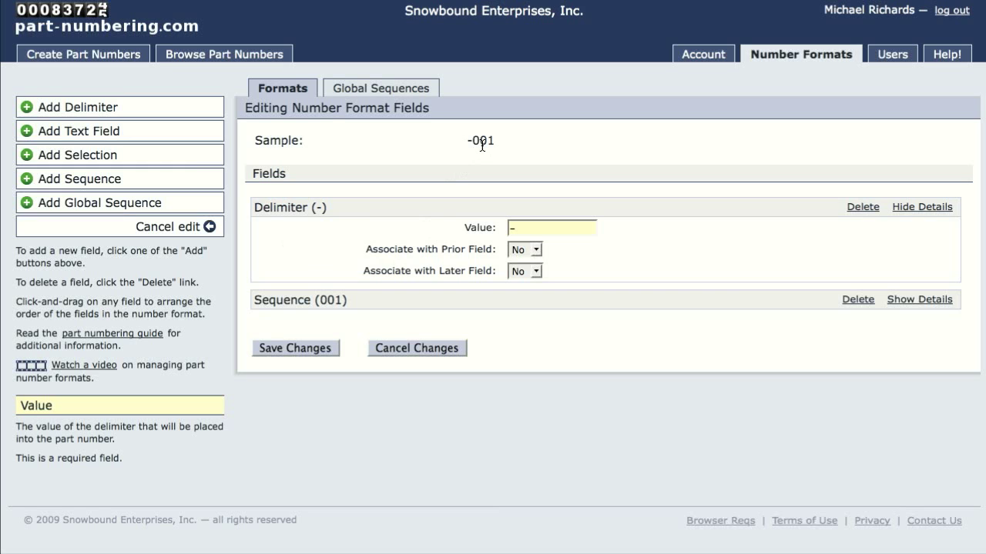
left_click(920, 207)
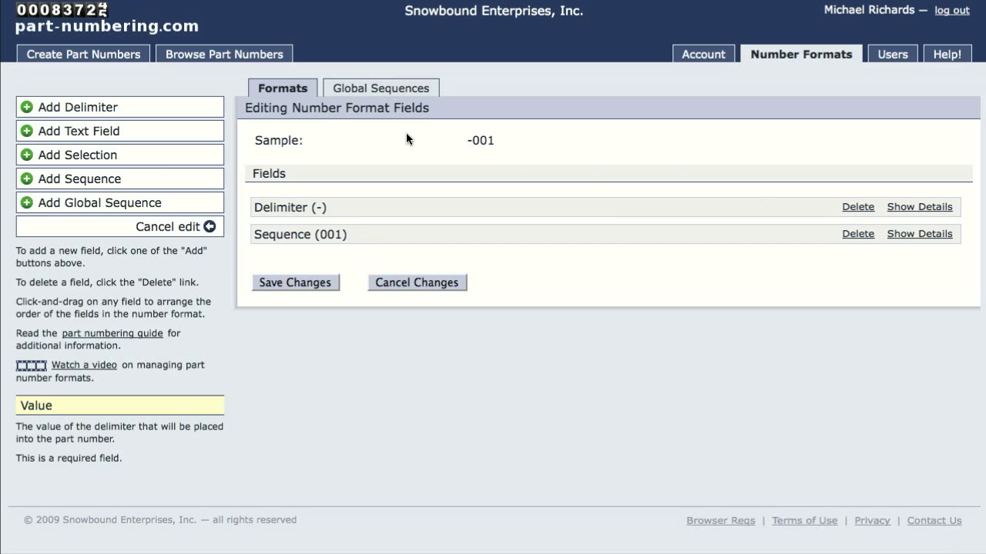
Add a selection field labelled "Size" with the description "Use this to indicate the final assy size".
left_click(112, 154)
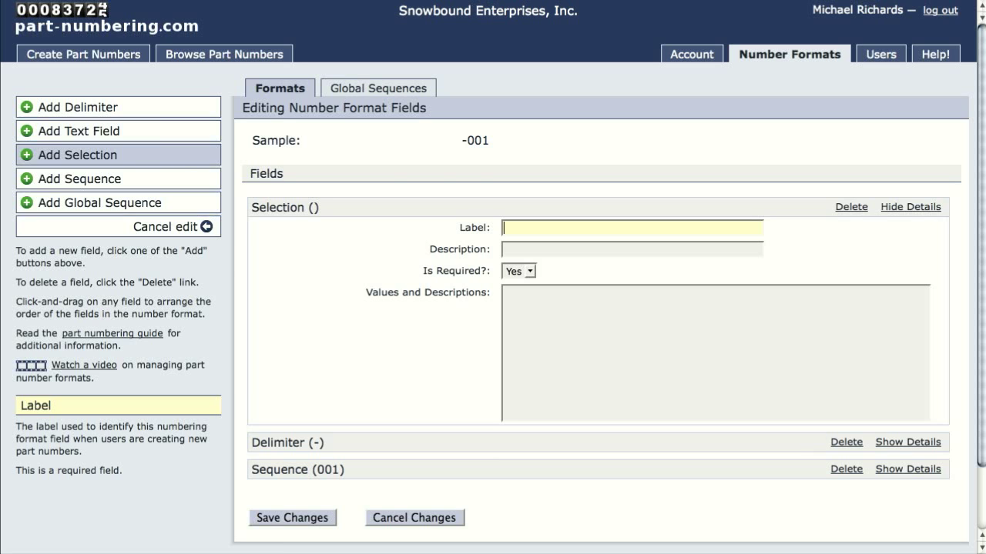
left_click(522, 236)
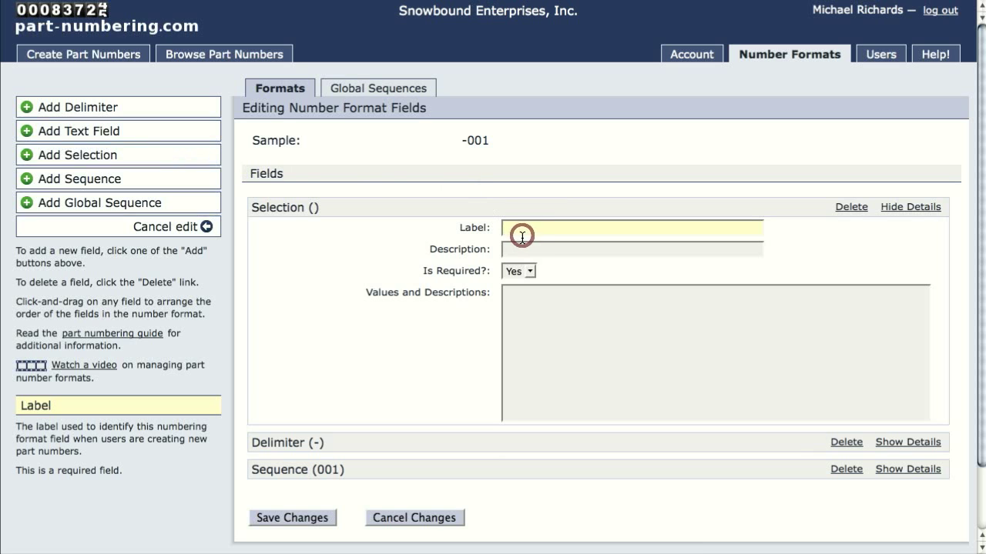
type("Size")
key("Tab")
type("Desc")
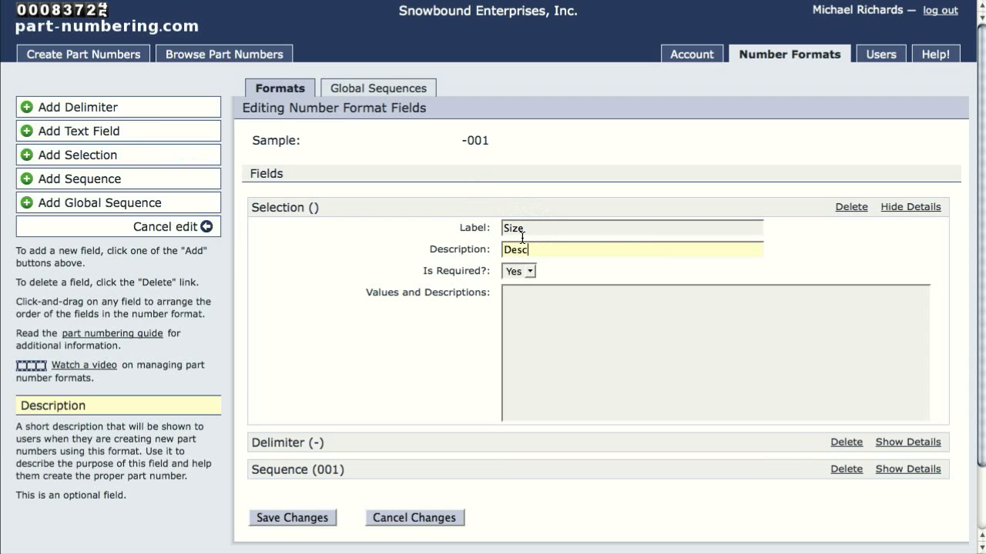
key("BackSpace")
key("BackSpace")
key("BackSpace")
key("BackSpace")
type("Use this to indicate the final ")
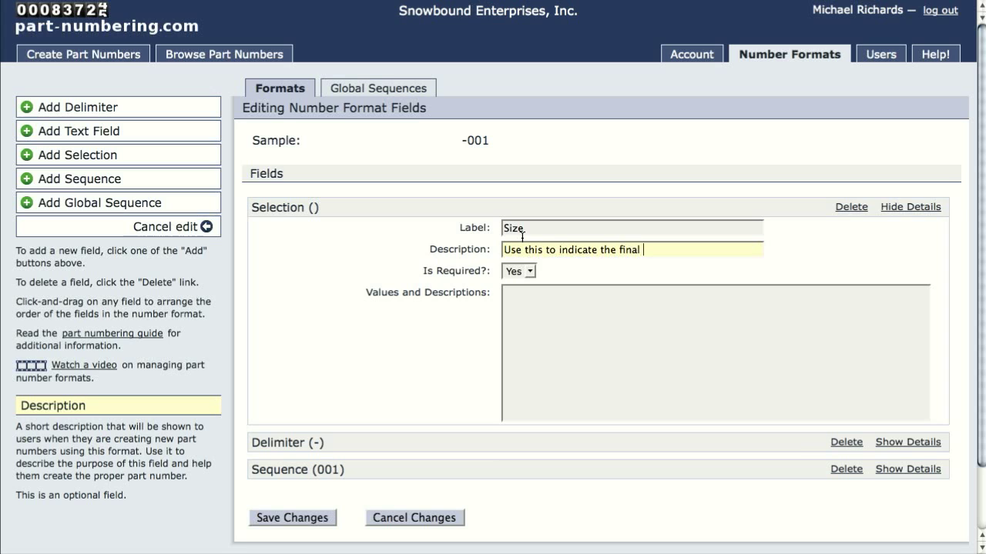
type("assy size")
Enter Size options with :: descriptions: 02 (20 x 20 mm), 04 (40 x 40), 08 (80 x 80), 12 (120 x 120), 20 (200 x 200).
left_click(581, 349)
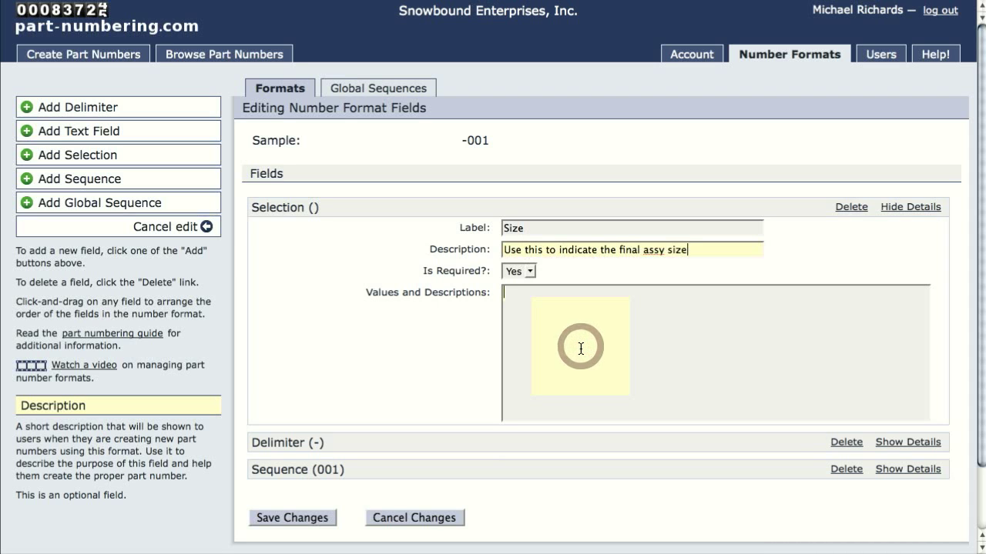
type("02 :: 20 x 20 mm 04 :: 40 x 40 mm 08 :: 80 x 80 mm 12 :: 120 x 120 mm 20 :: 200 x 200 mm")
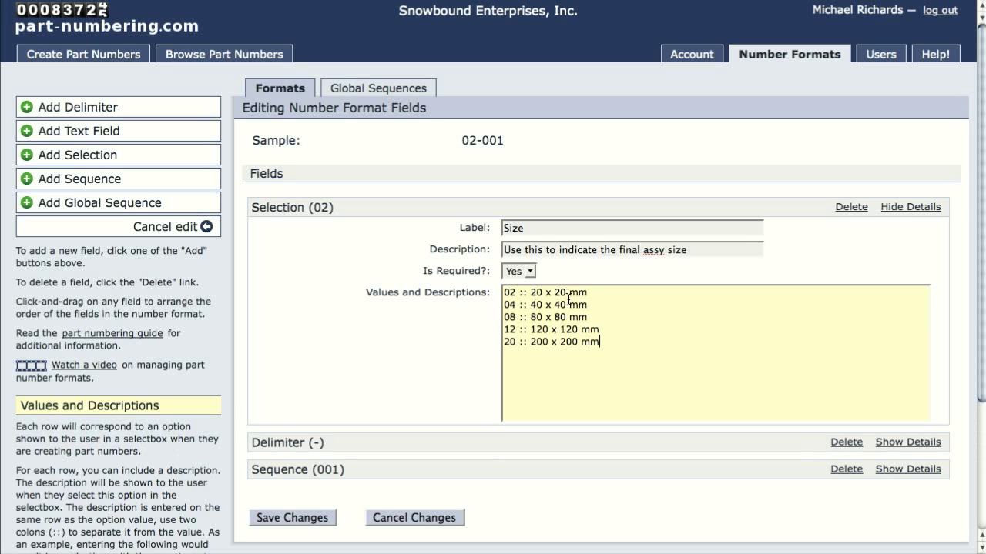
left_click(911, 207)
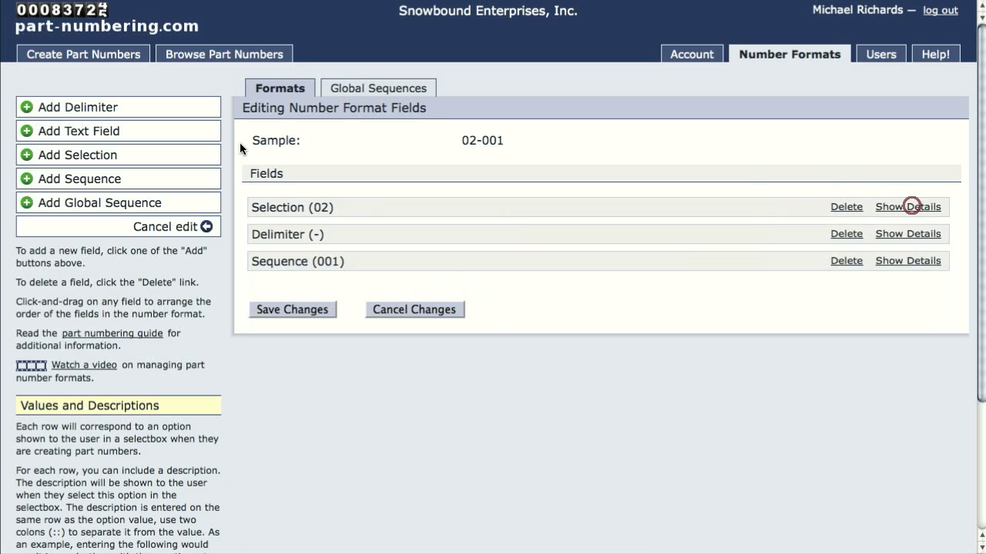
Add another delimiter field with the value "FA-" at the beginning of the number format.
left_click(83, 108)
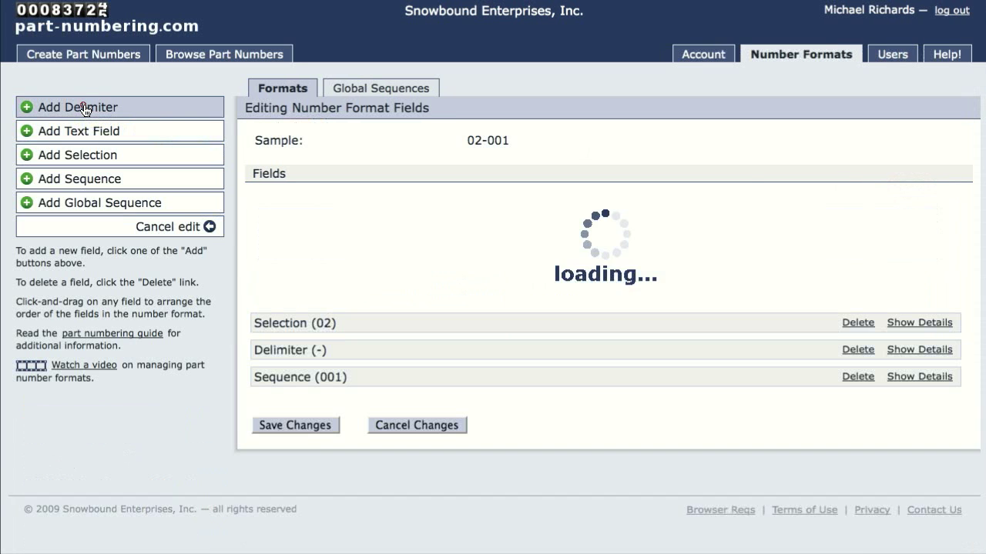
type("F")
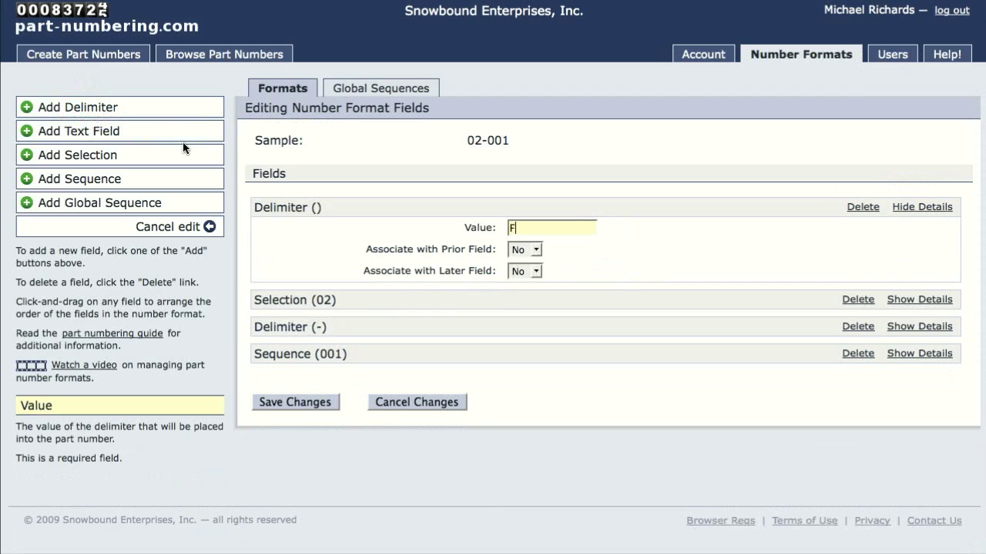
type("A-")
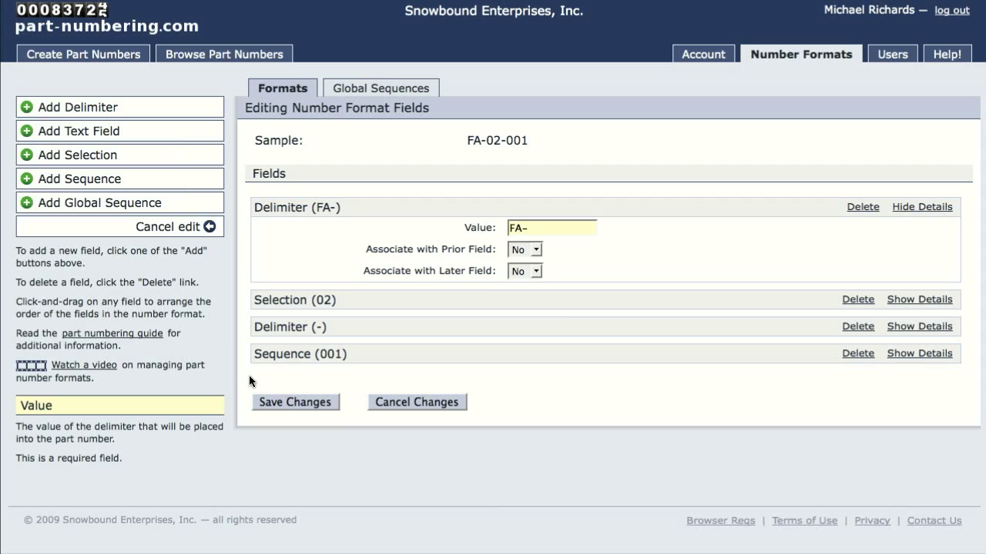
Save the number format's field changes and check the details of the FA- delimiter.
left_click(275, 401)
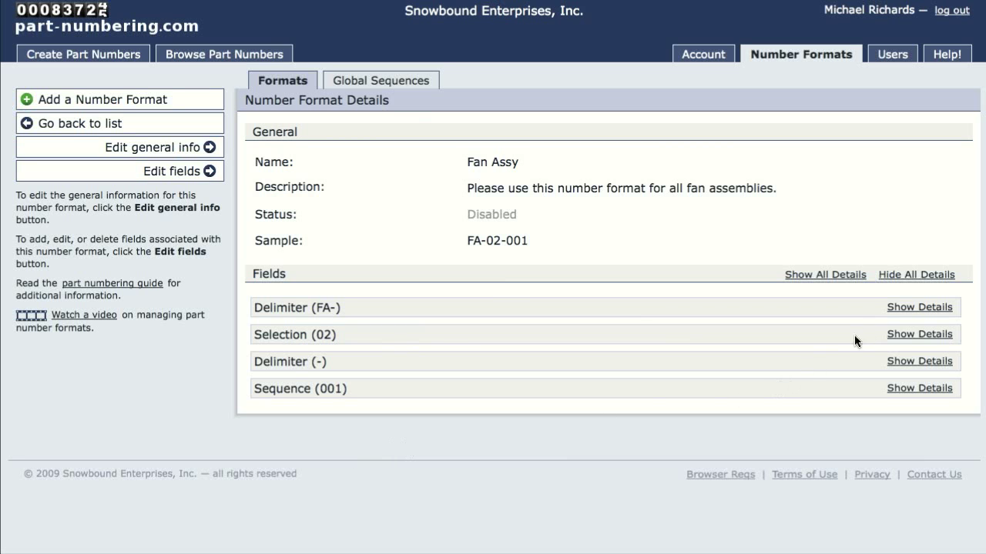
left_click(917, 309)
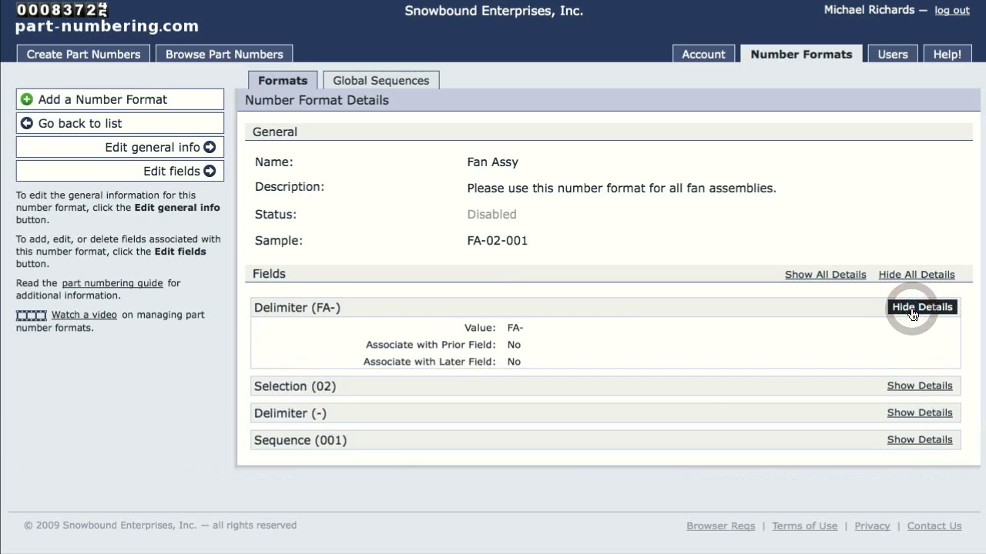
left_click(912, 312)
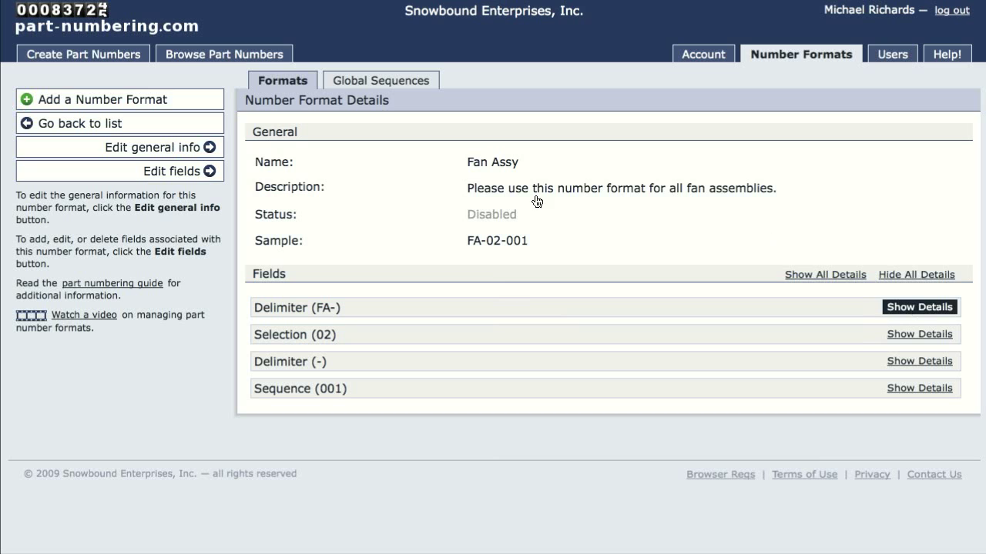
Set the Fan Assy number format's status to Active and save its general information.
left_click(179, 145)
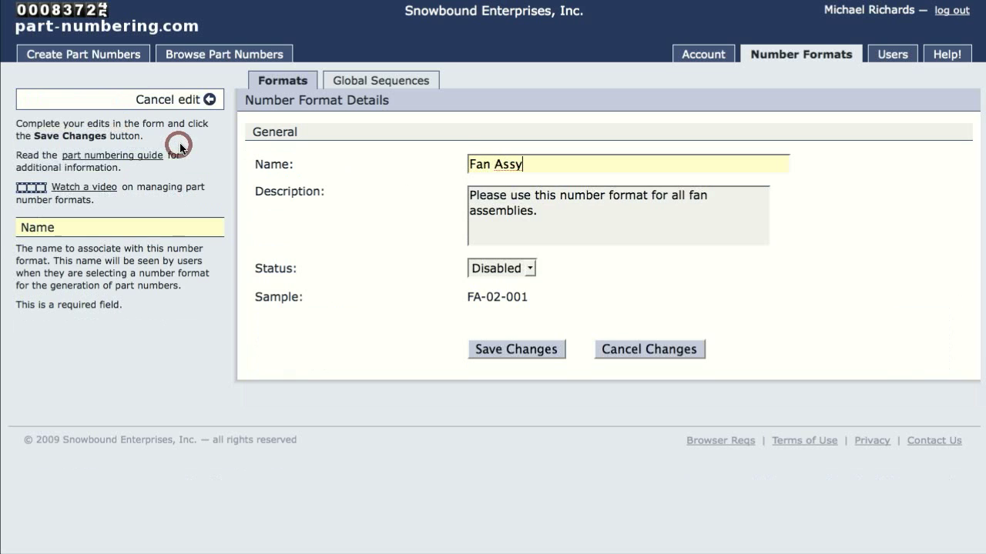
left_click(531, 267)
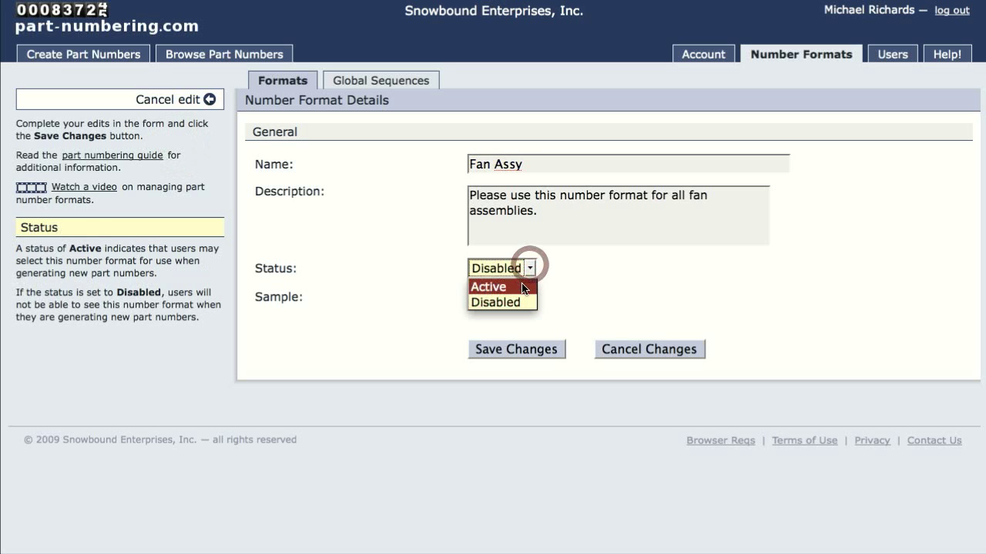
left_click(522, 284)
left_click(524, 353)
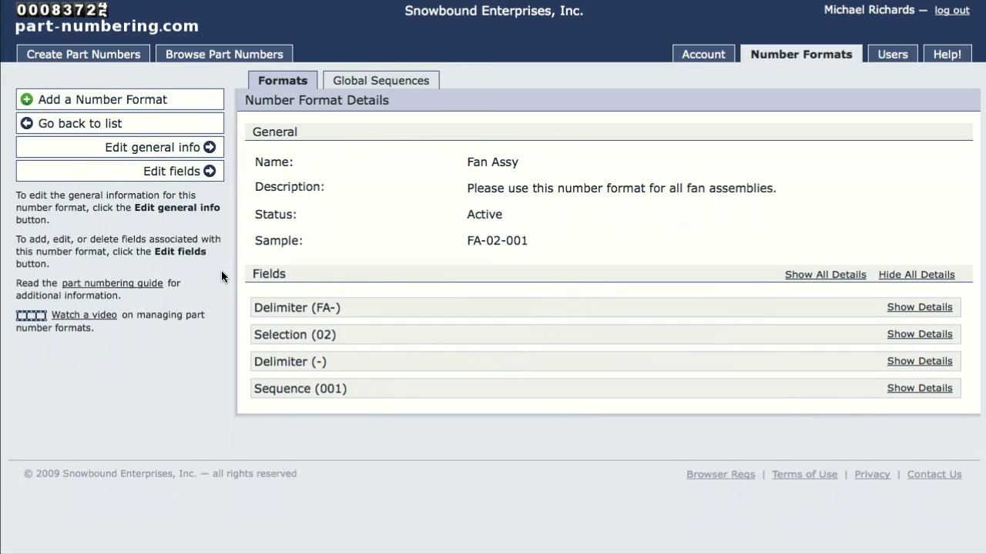
Try to add a global sequence field to the Fan Assy number format.
left_click(169, 177)
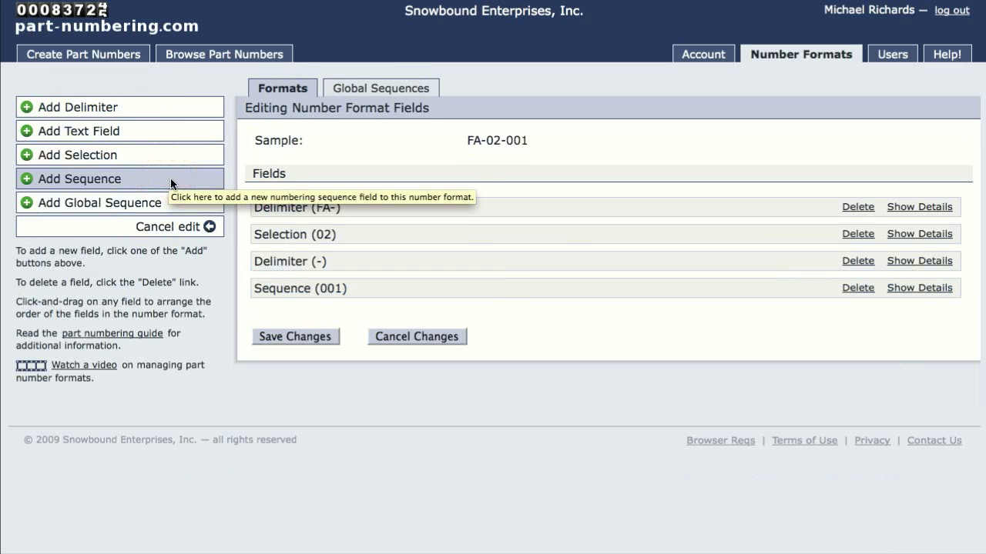
left_click(162, 204)
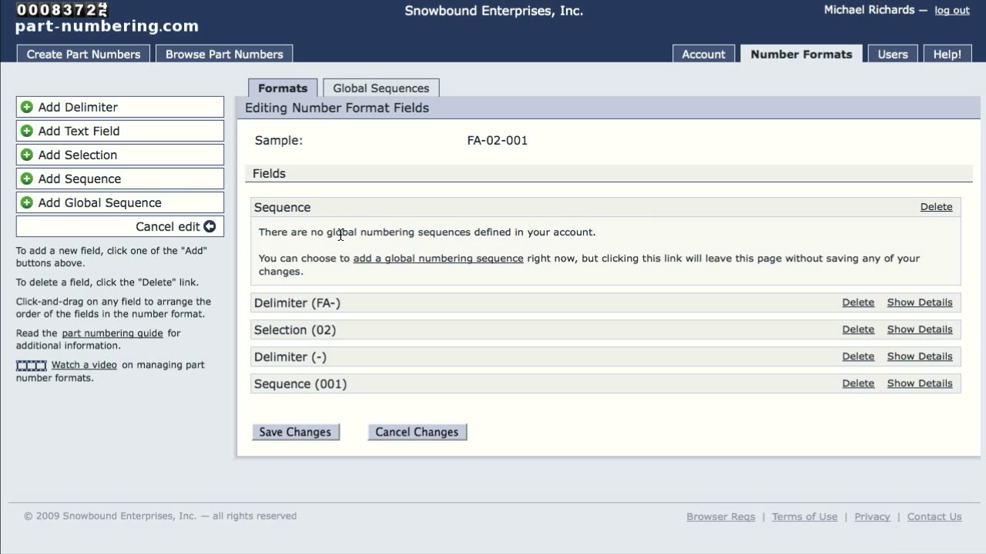
Create a global numbering sequence labelled "My Global Seq" with a length of 8 and no padding.
left_click(409, 88)
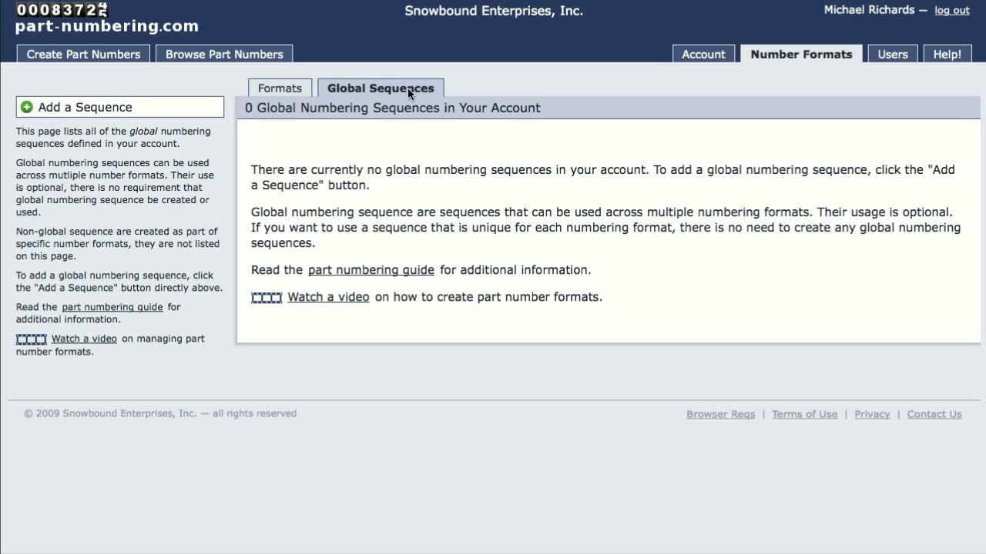
left_click(169, 111)
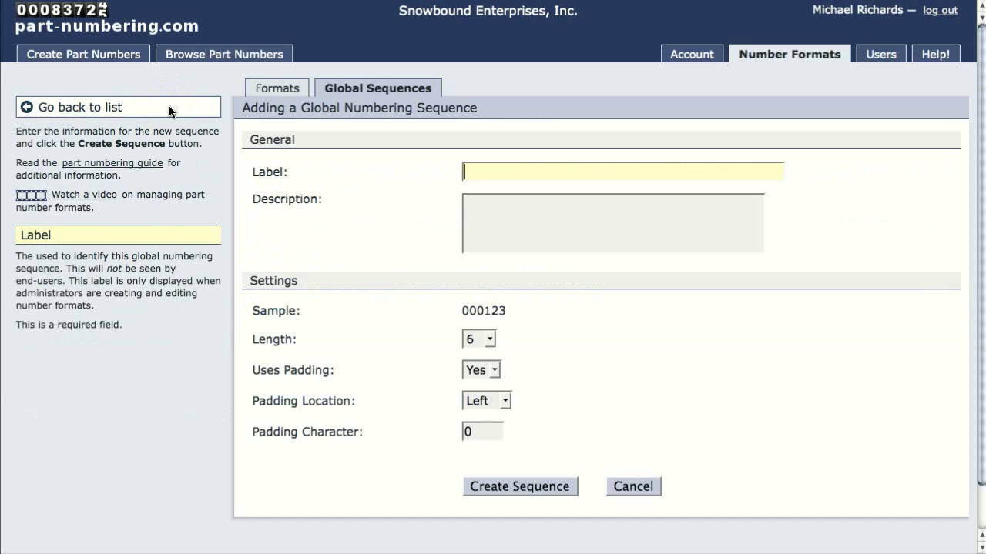
type("My Global Seq")
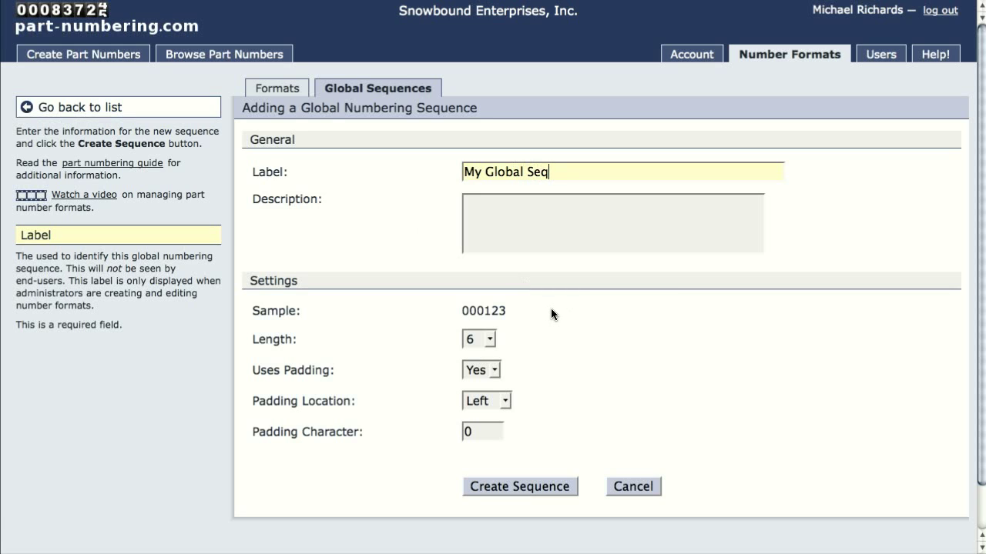
left_click(489, 340)
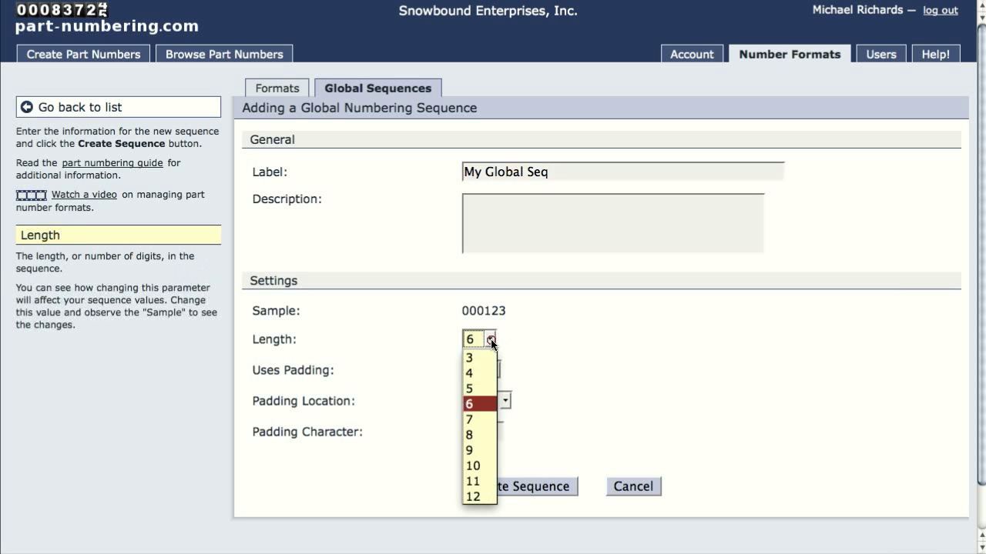
left_click(476, 435)
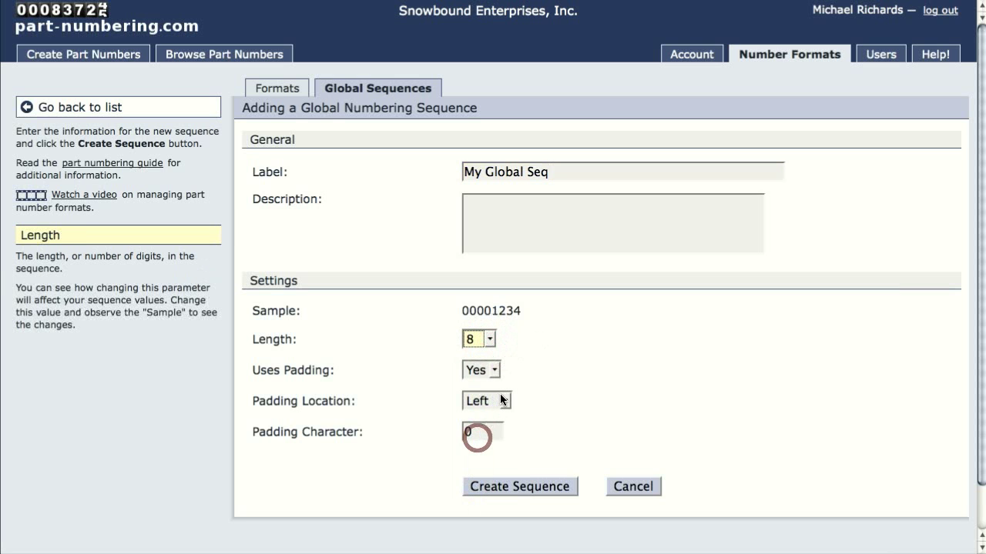
left_click(472, 404)
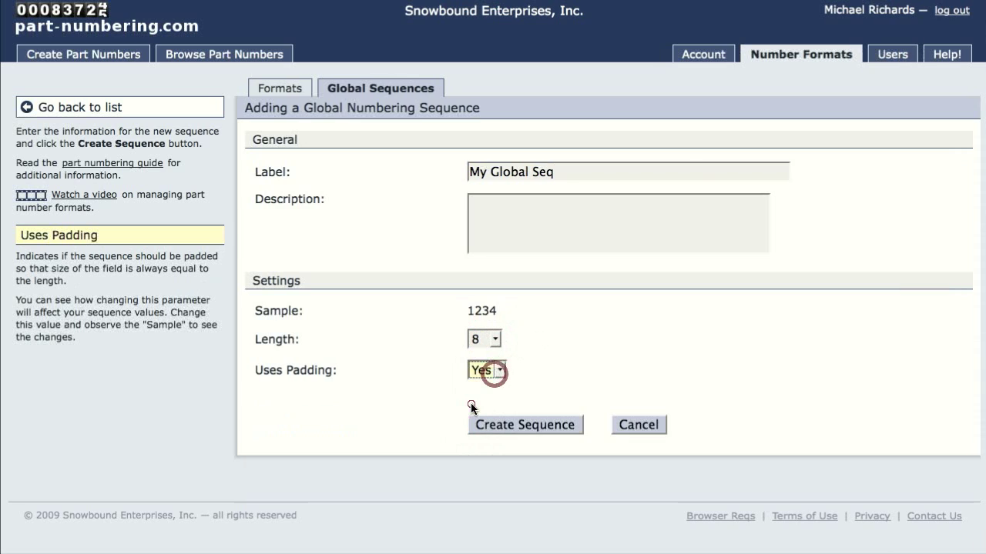
left_click(506, 426)
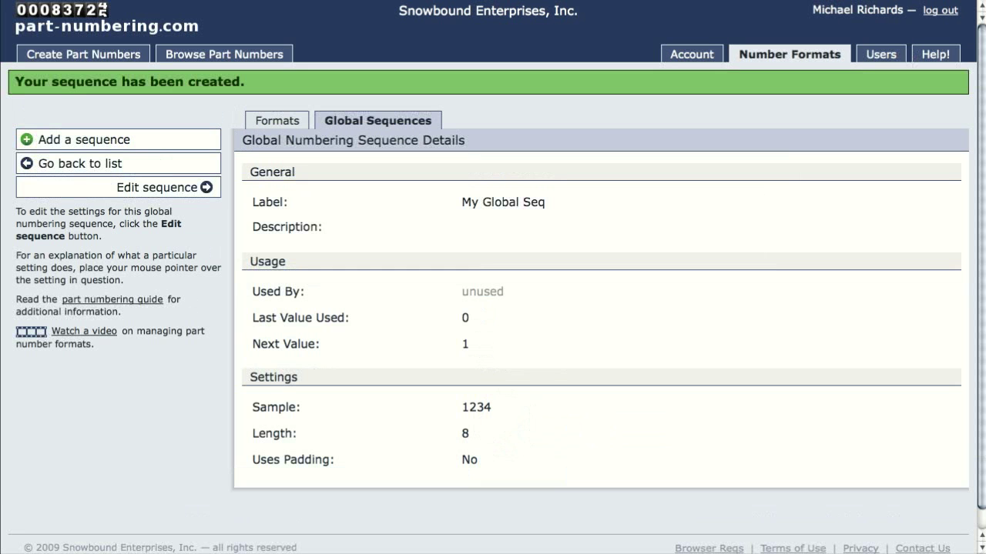
mouse_move(508, 423)
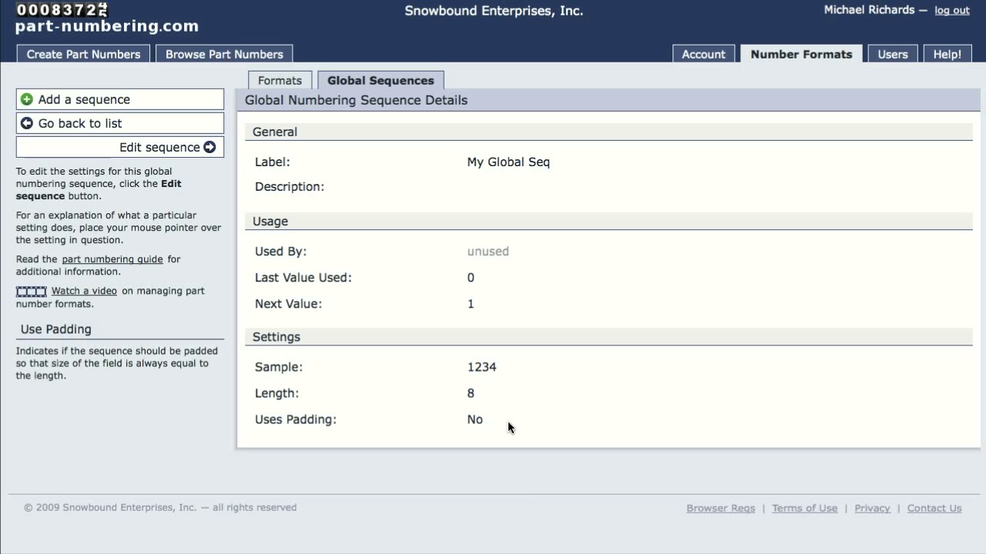
Look up My Global Seq in the list of global sequences and view its details.
left_click(159, 123)
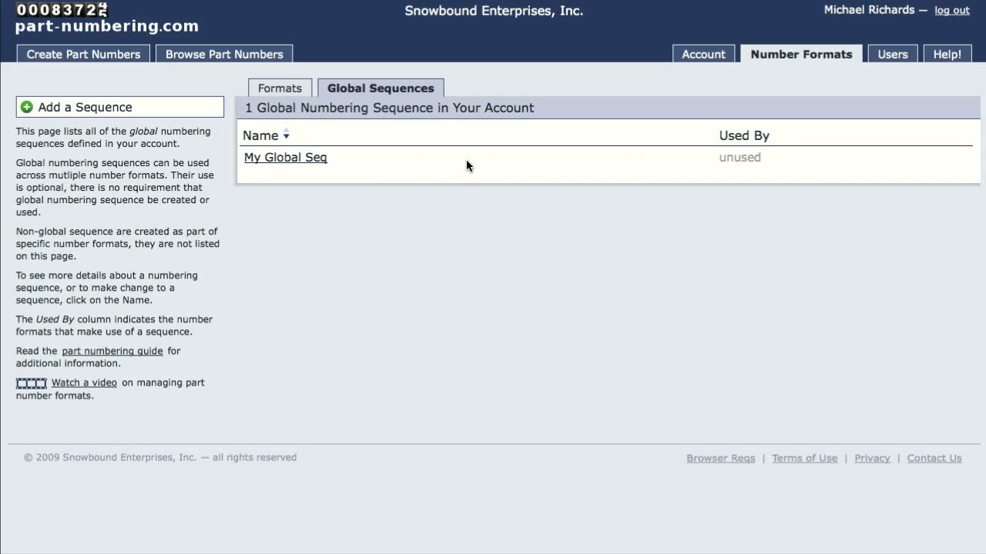
left_click(297, 158)
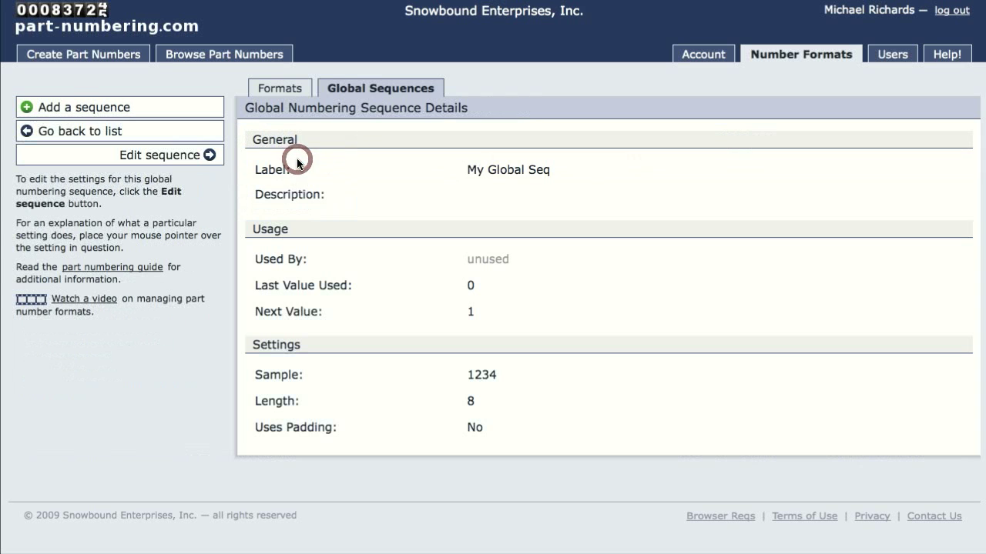
mouse_move(294, 156)
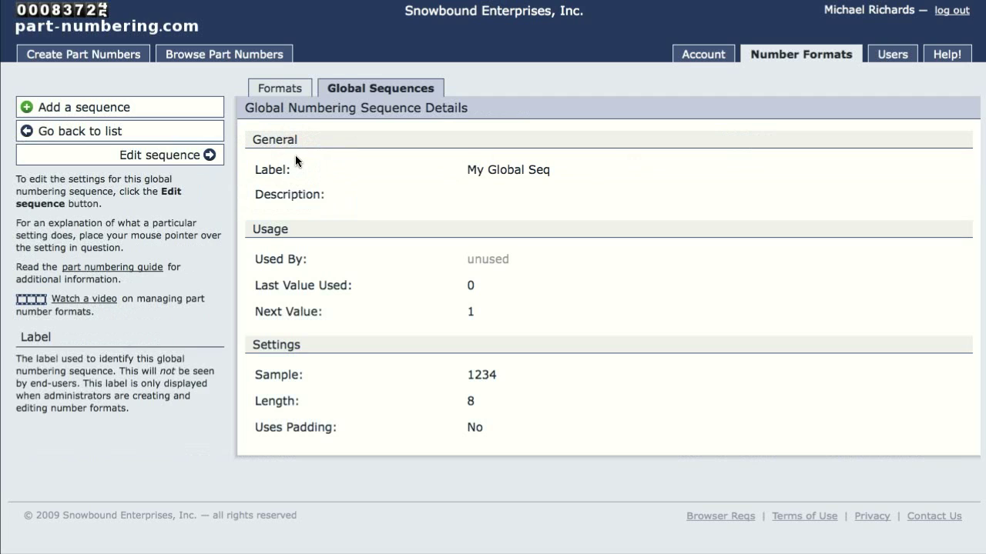
Add My Global Seq as a global sequence field to the Fan Assy format and place it after the three-digit sequence.
left_click(277, 91)
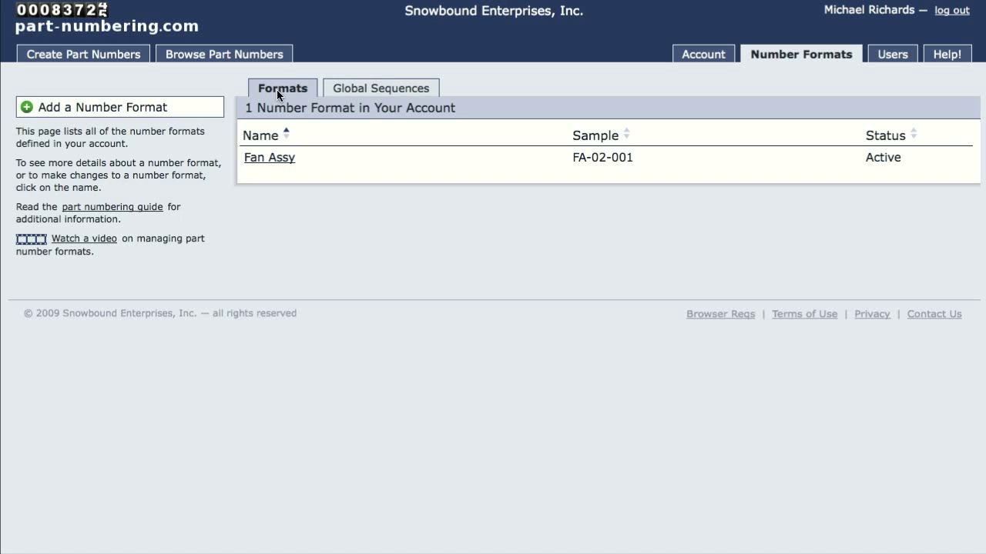
left_click(275, 159)
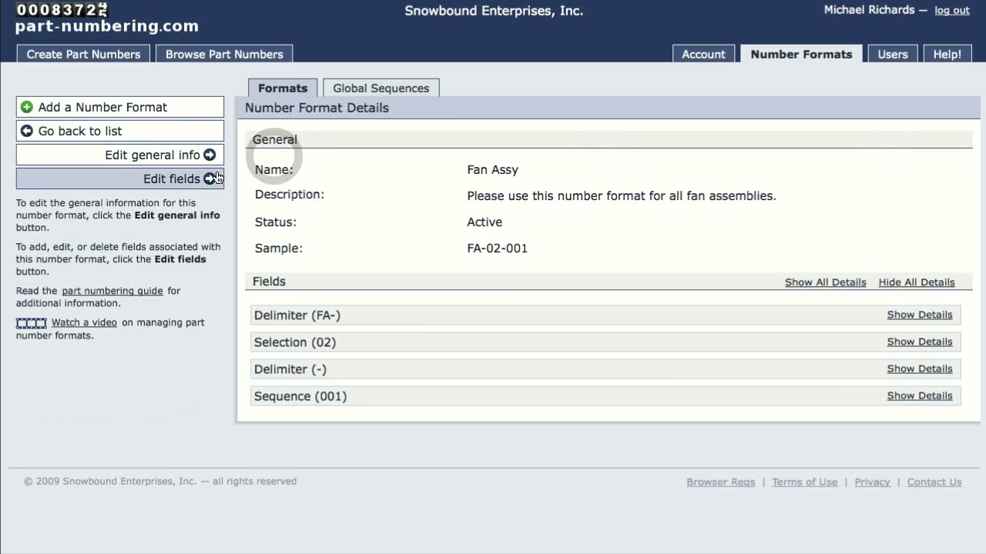
left_click(184, 179)
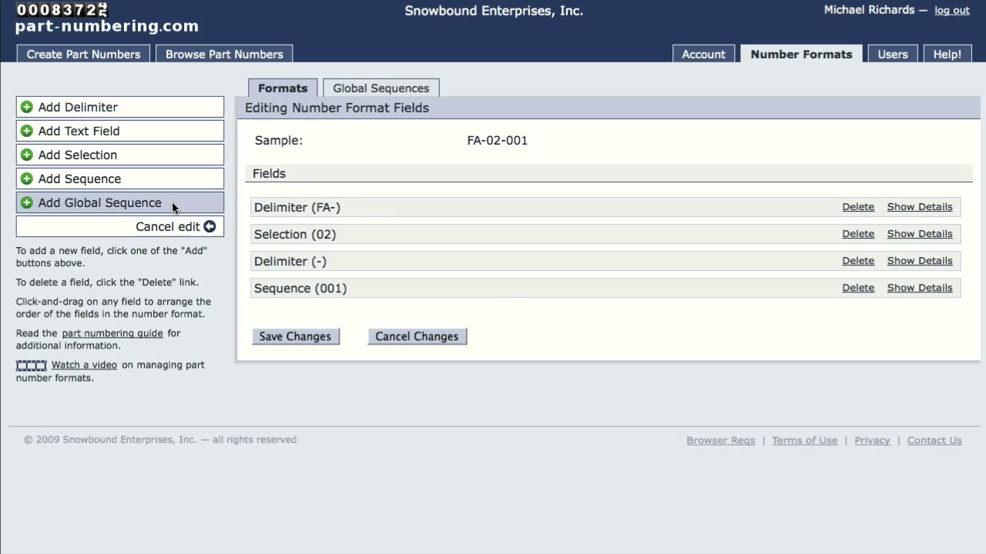
left_click(171, 202)
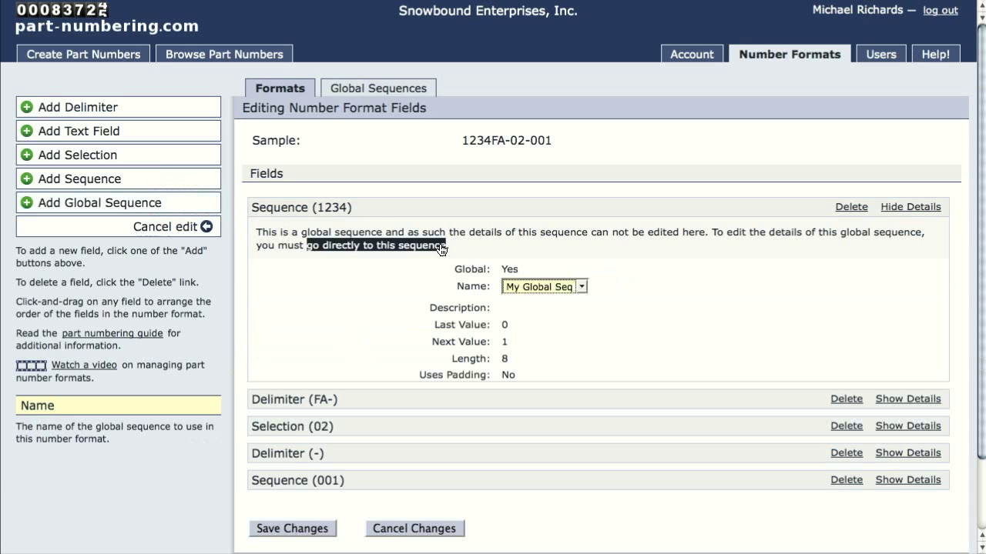
left_click(583, 286)
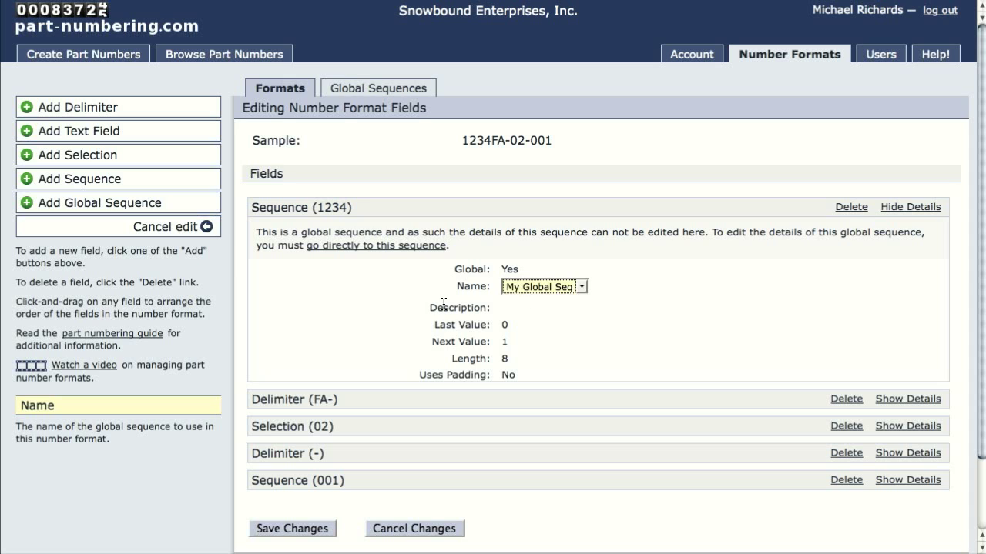
left_click(922, 208)
left_click_drag(614, 208, 597, 328)
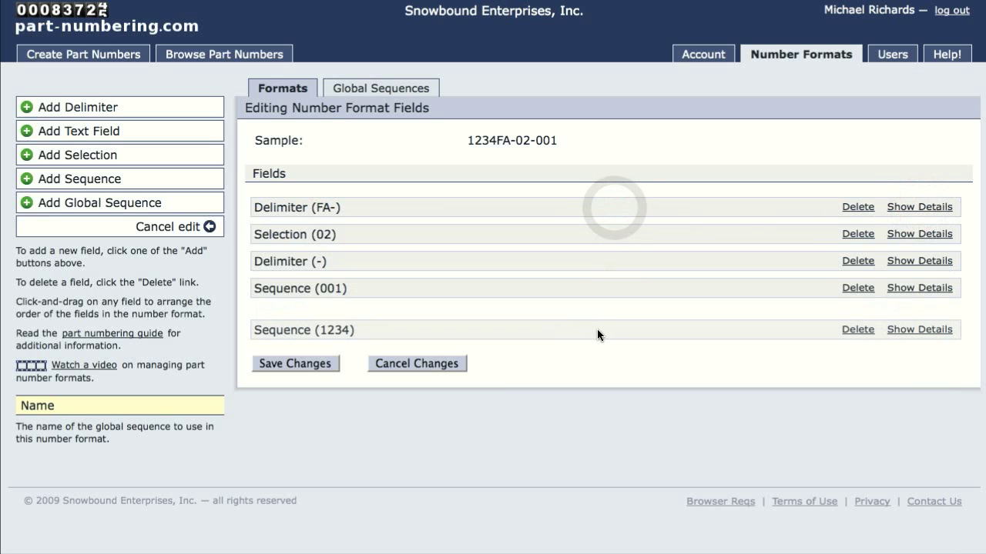
Add a "+" delimiter between the three-digit sequence and the global sequence, and save the format's fields.
left_click(173, 104)
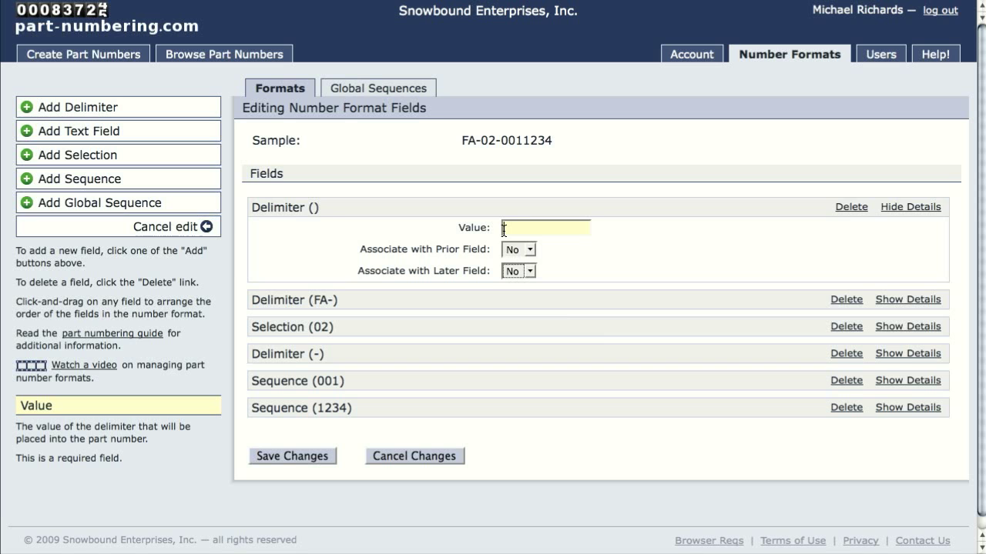
type("+")
left_click_drag(540, 210, 503, 302)
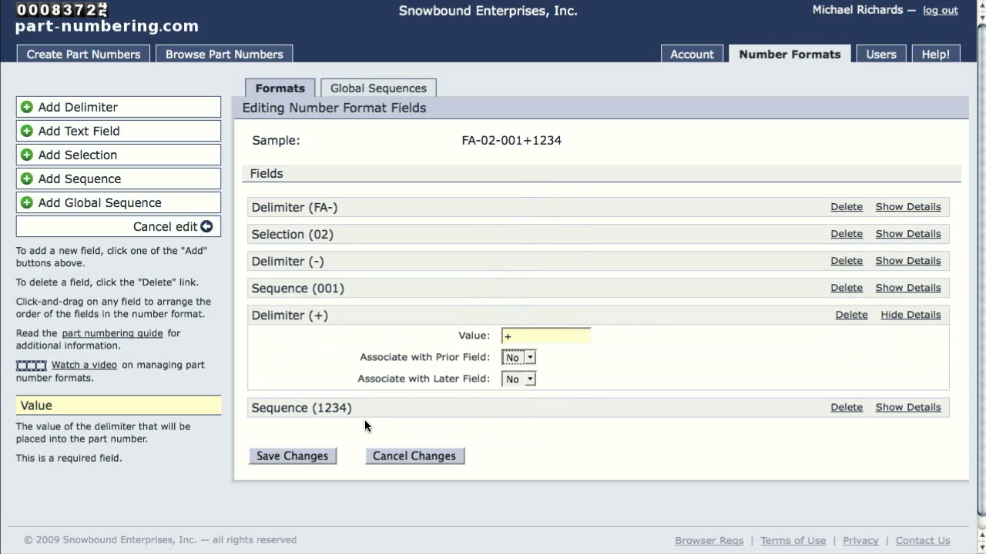
left_click(297, 456)
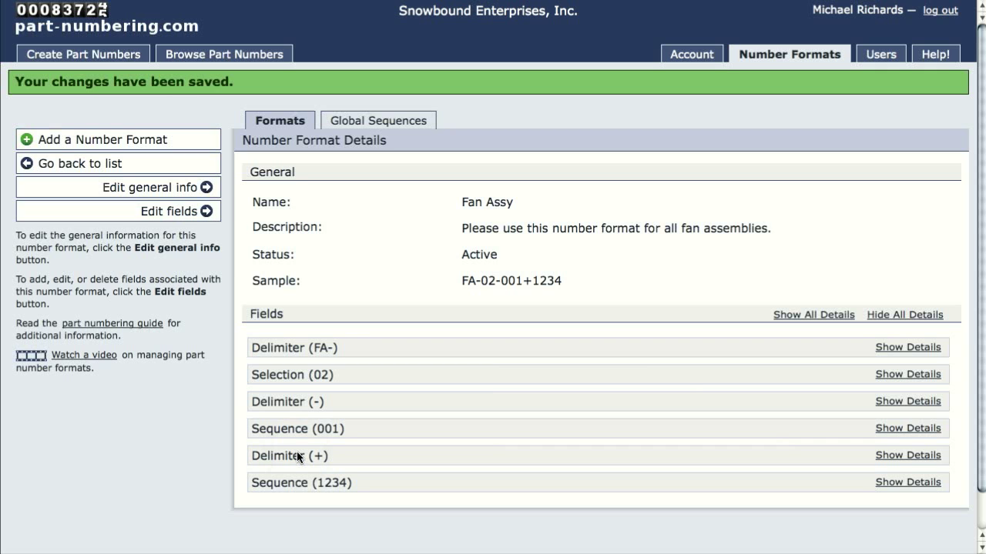
Check which number format uses My Global Seq and return to the list of number formats.
left_click(390, 118)
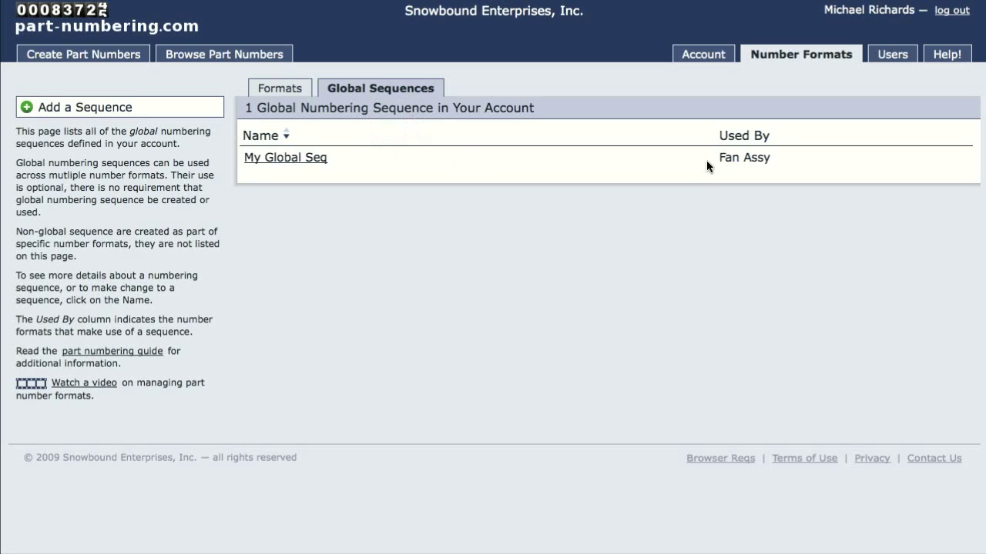
left_click(294, 90)
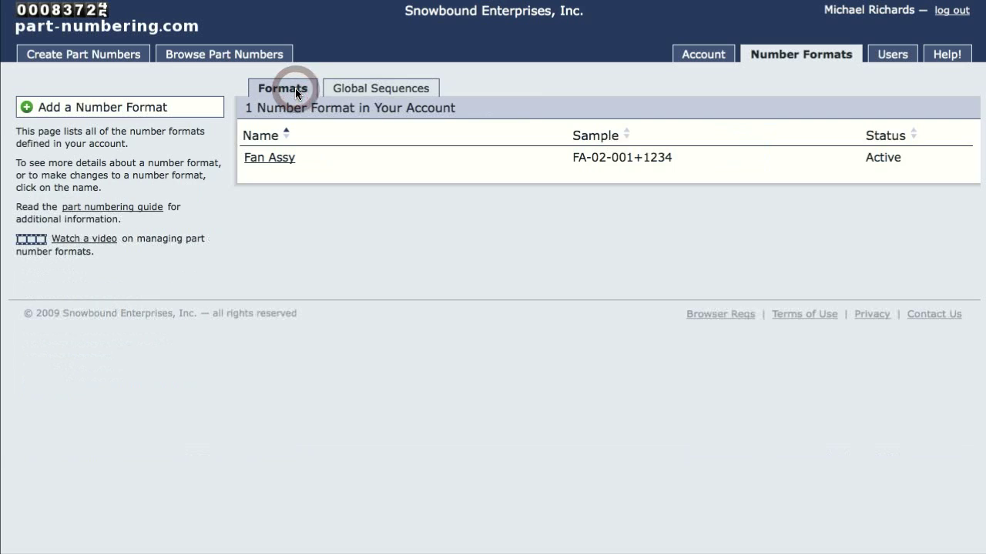